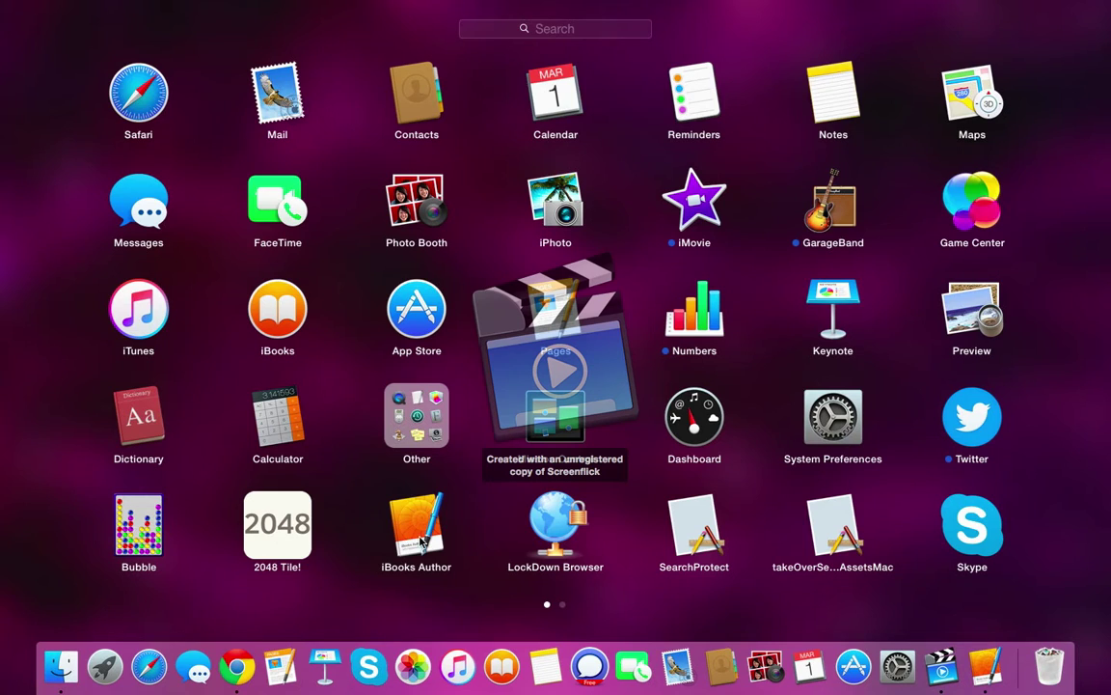
Step: Launch iBooks Author and browse the landscape, portrait and ePub book templates
click(418, 531)
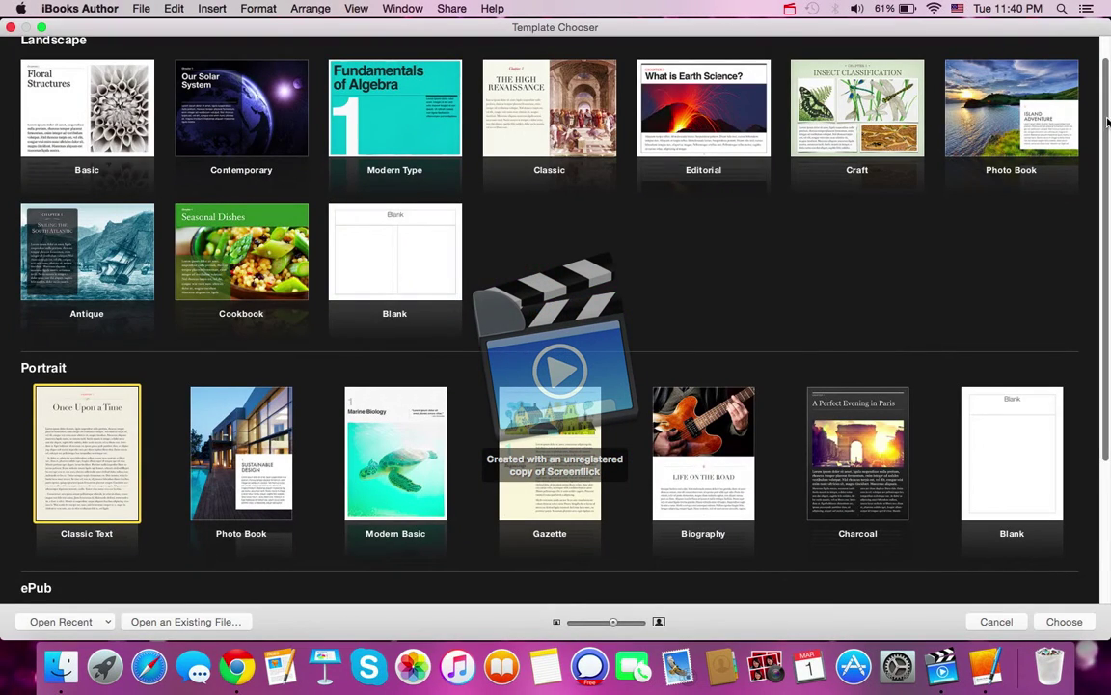
scroll(1106, 122, down, 5)
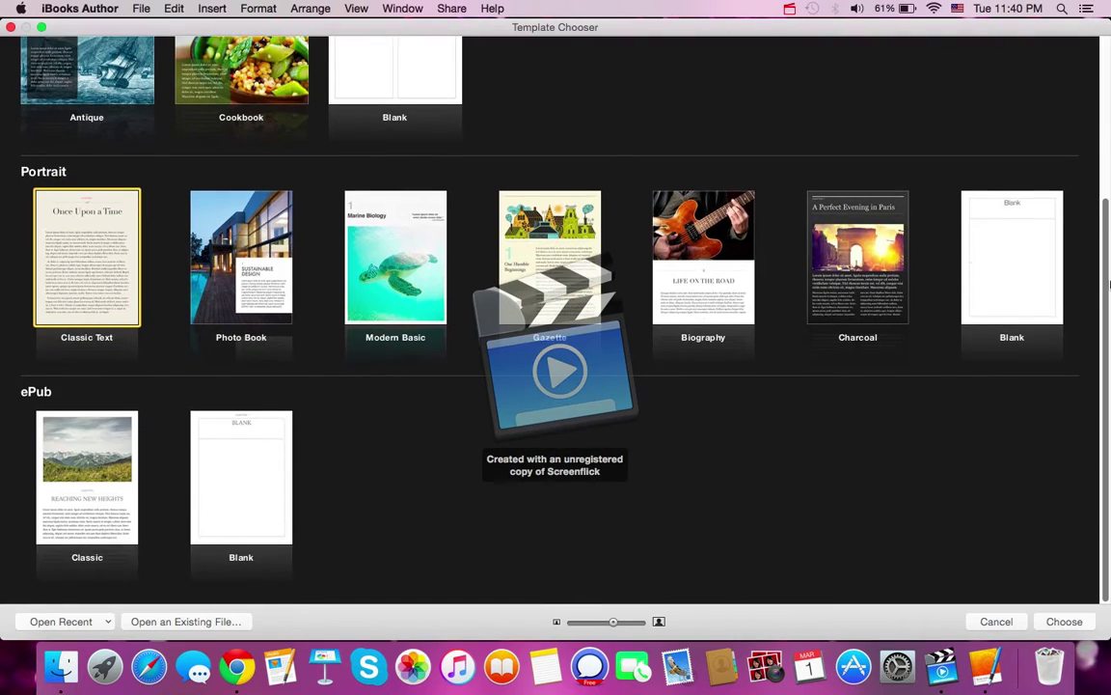
scroll(1073, 231, up, 5)
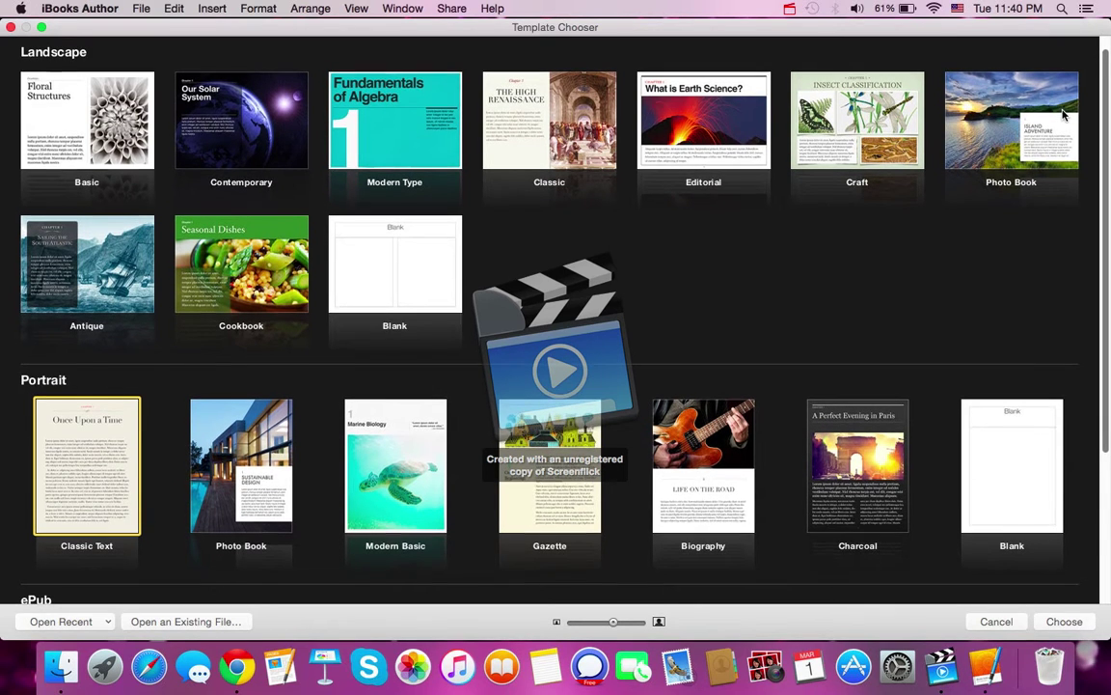
scroll(1065, 116, down, 1)
scroll(1065, 116, down, 5)
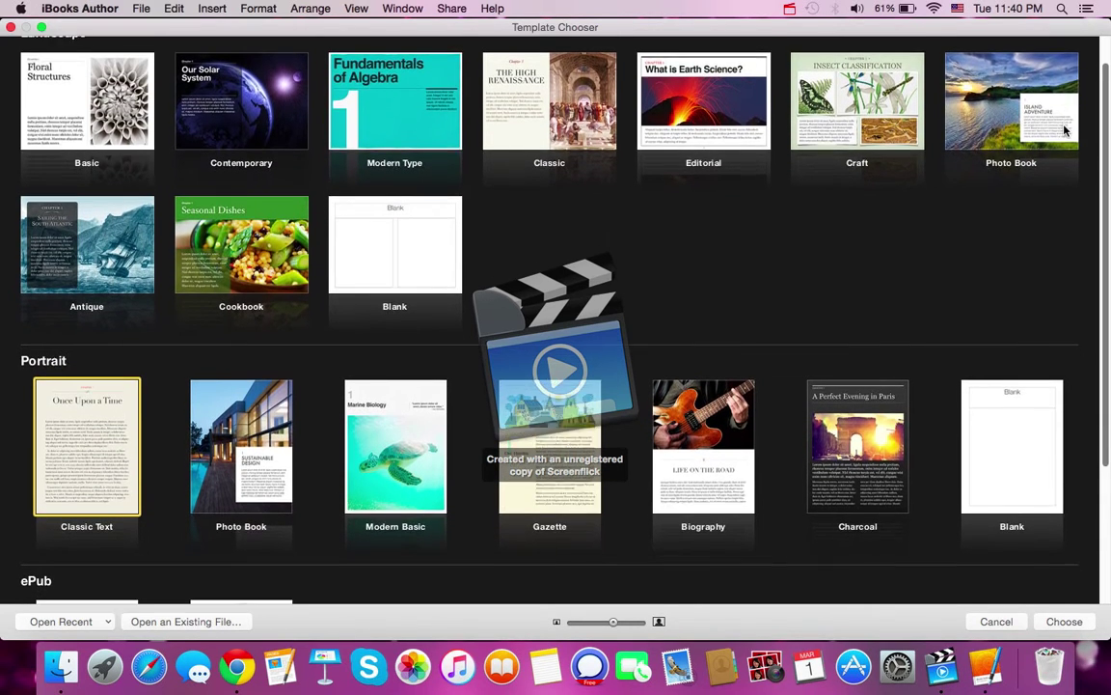
scroll(1085, 222, down, 5)
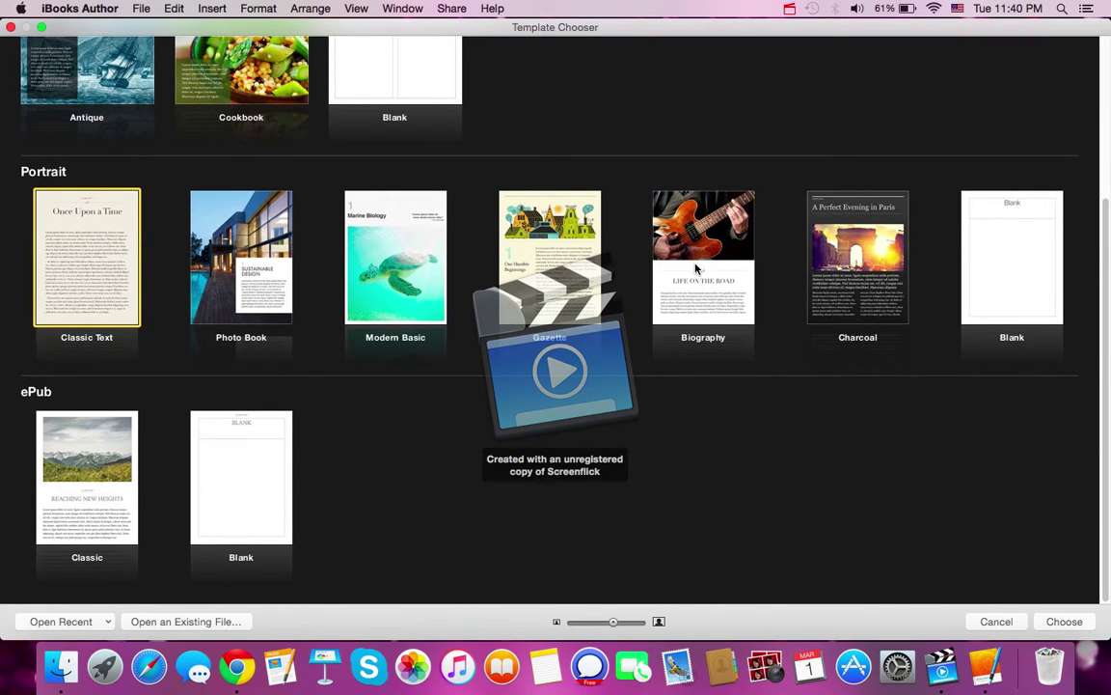
Step: Create a new book from the portrait Classic Text template and expand its window to full screen
click(245, 513)
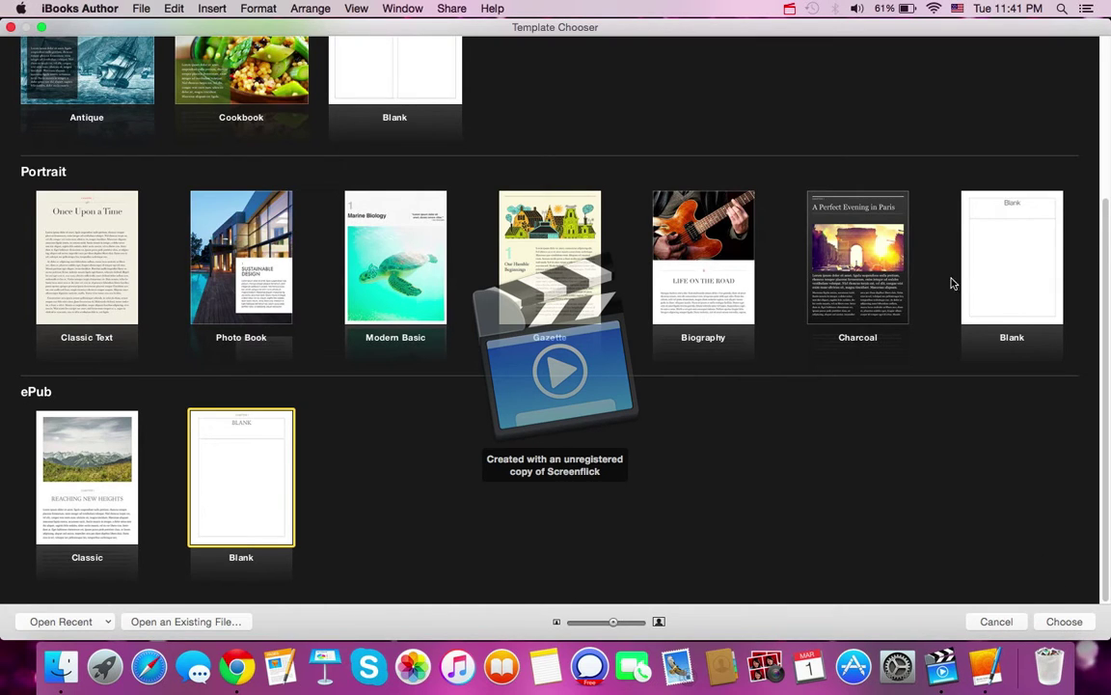
click(72, 260)
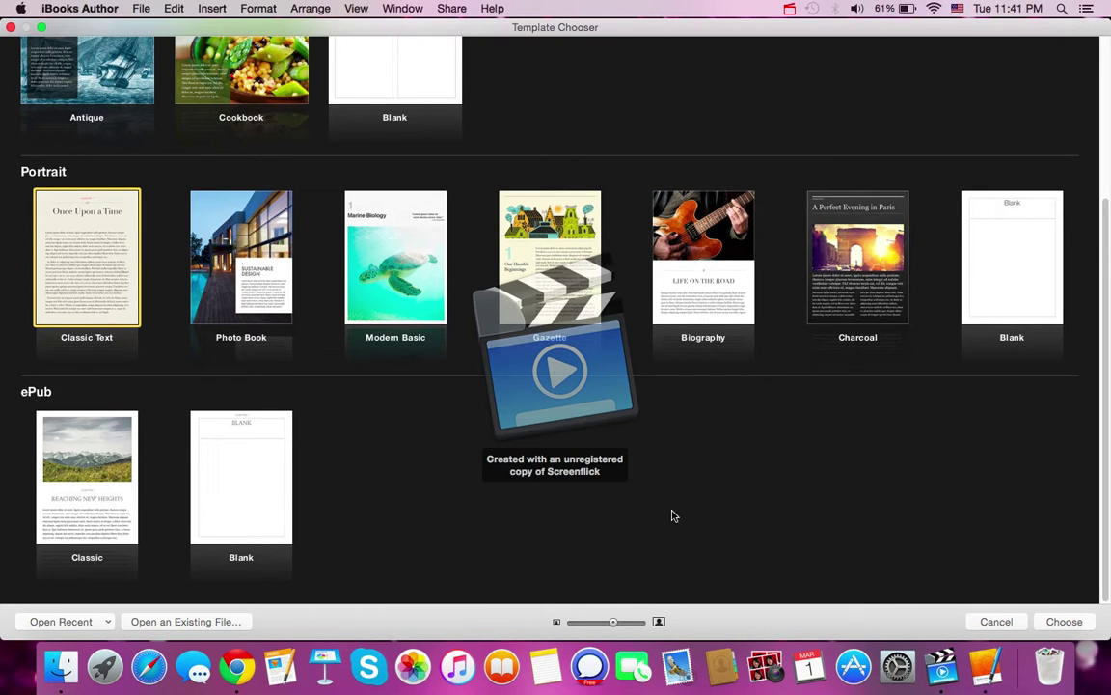
double_click(70, 249)
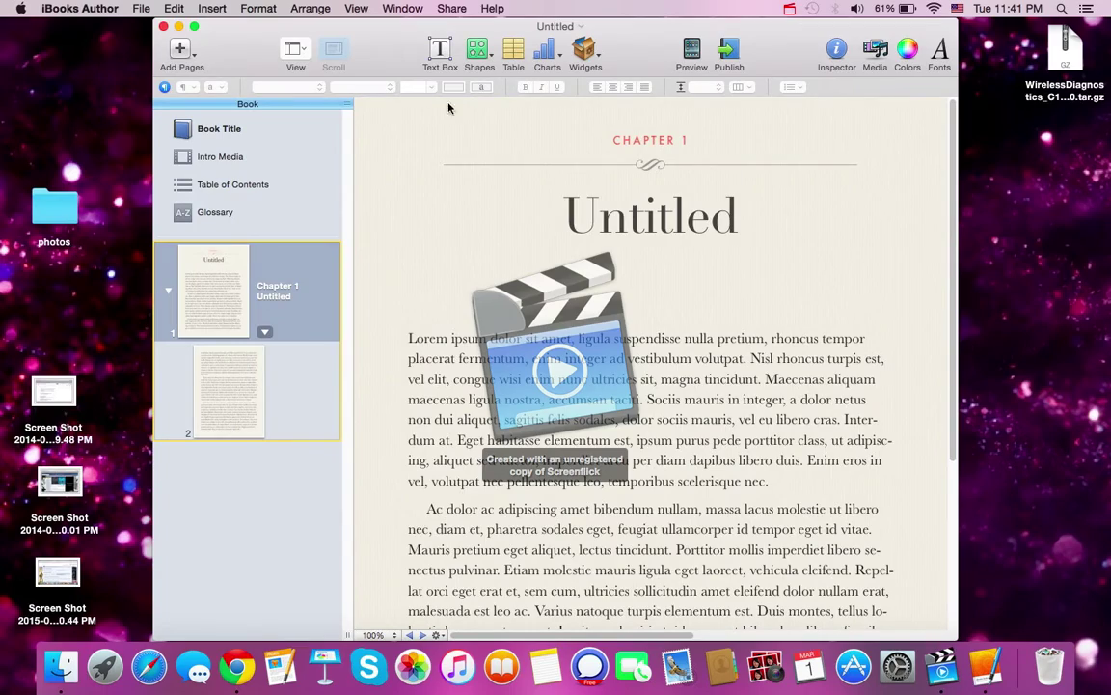
click(195, 26)
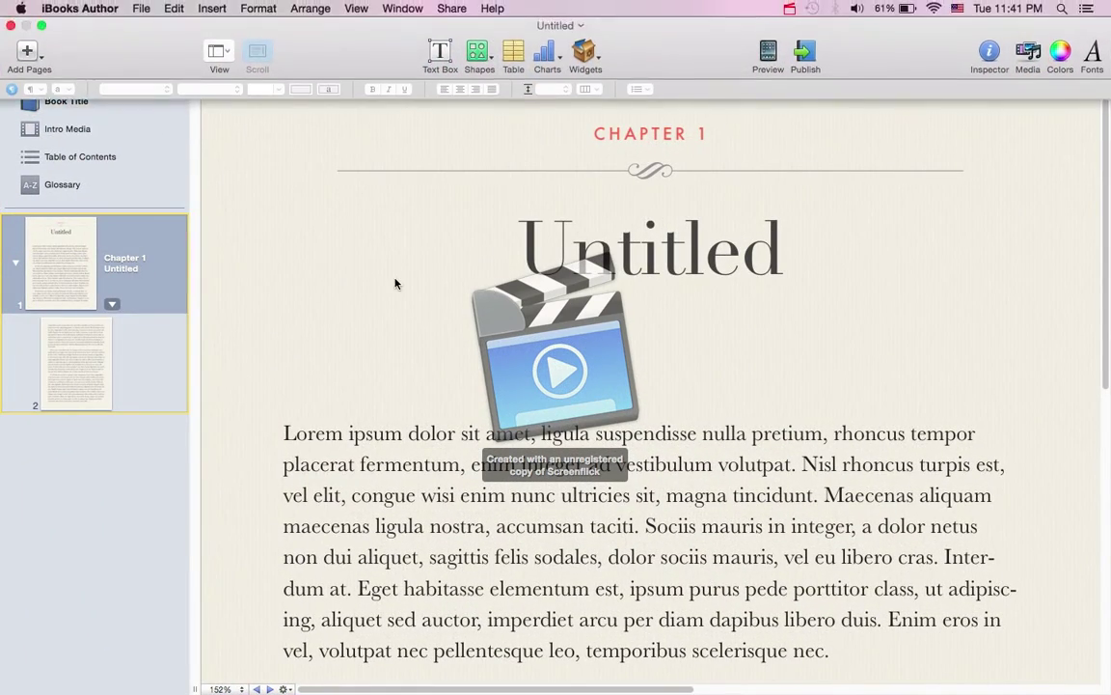
mouse_move(396, 5)
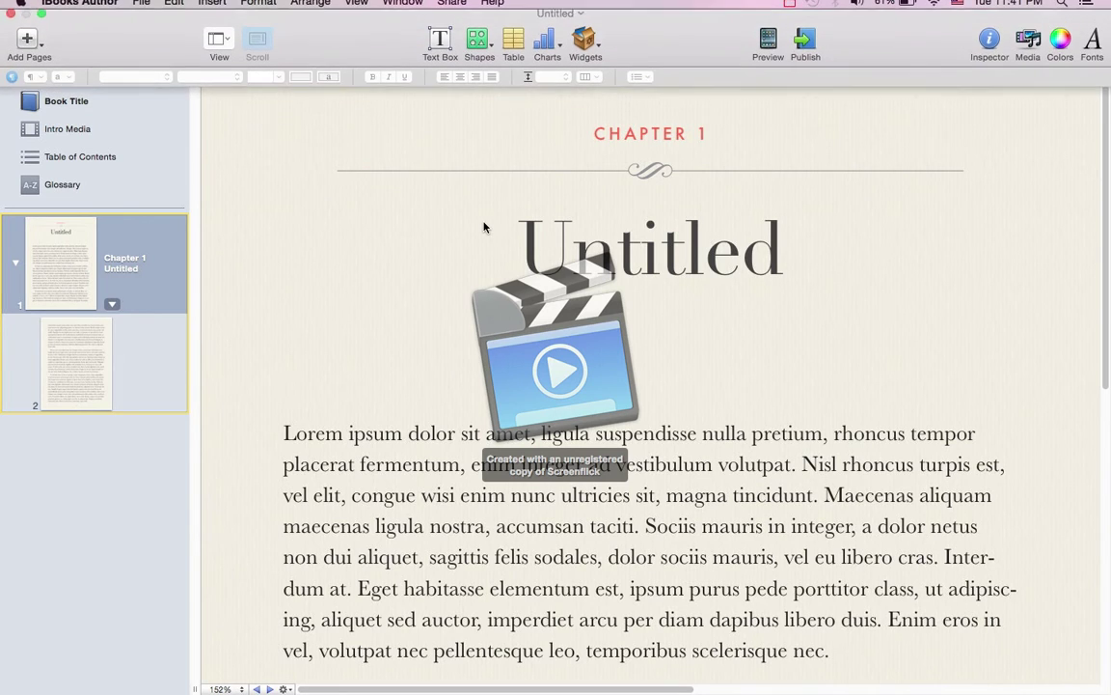
Step: Open the Book Title page and examine its title, subtitle and cover picture placeholders
click(81, 104)
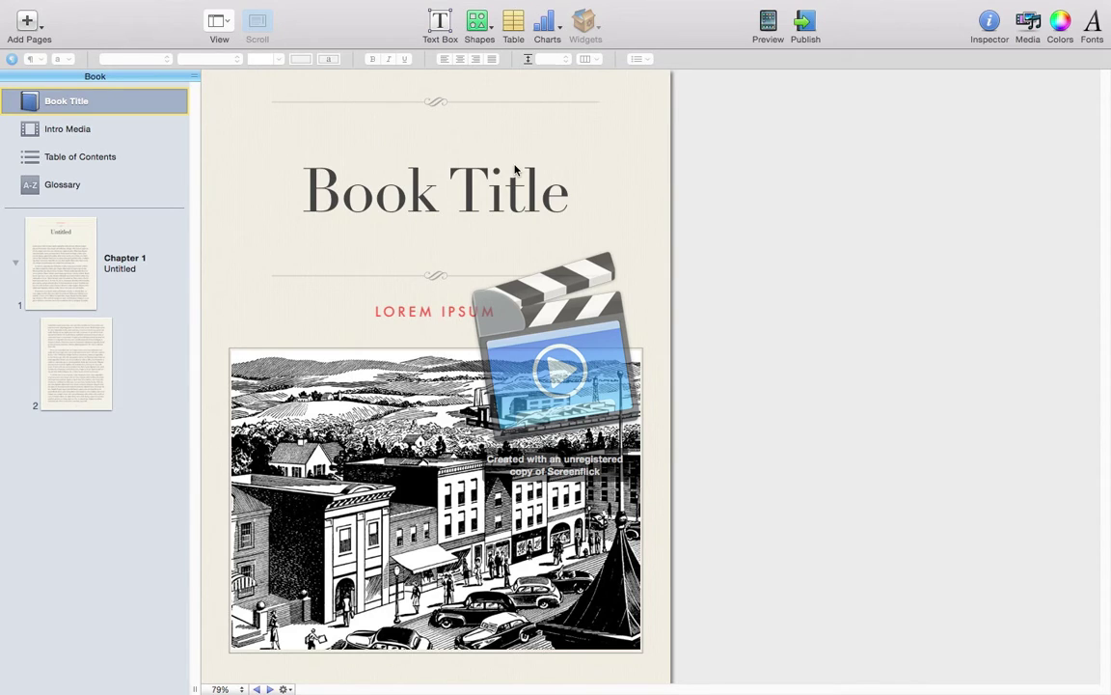
click(470, 148)
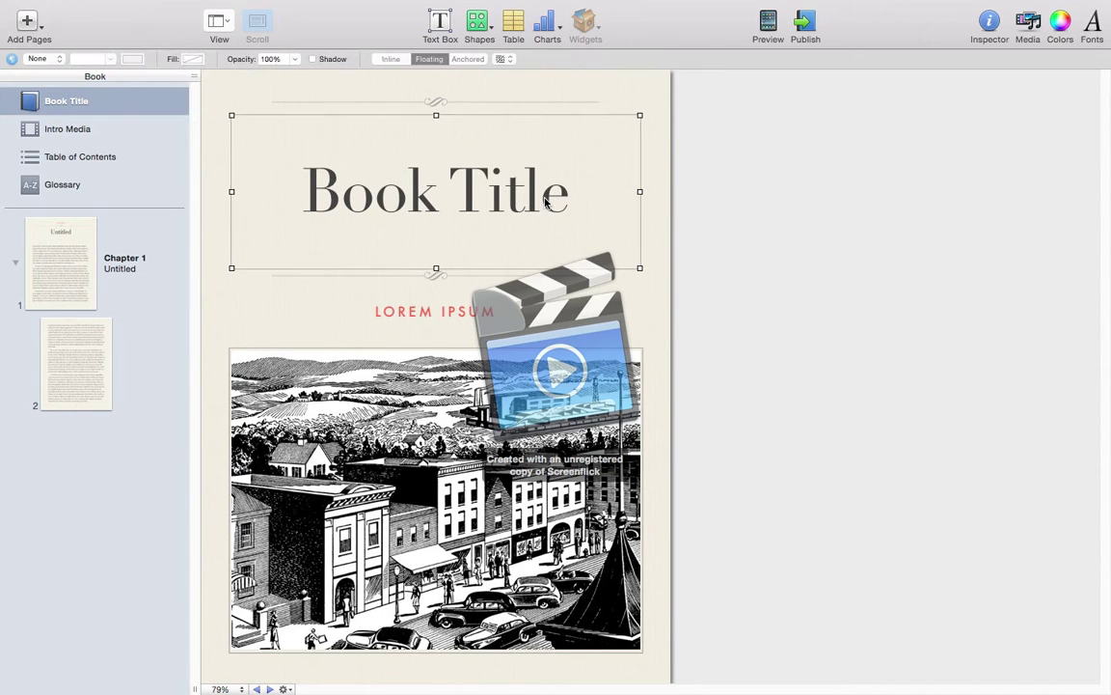
click(476, 170)
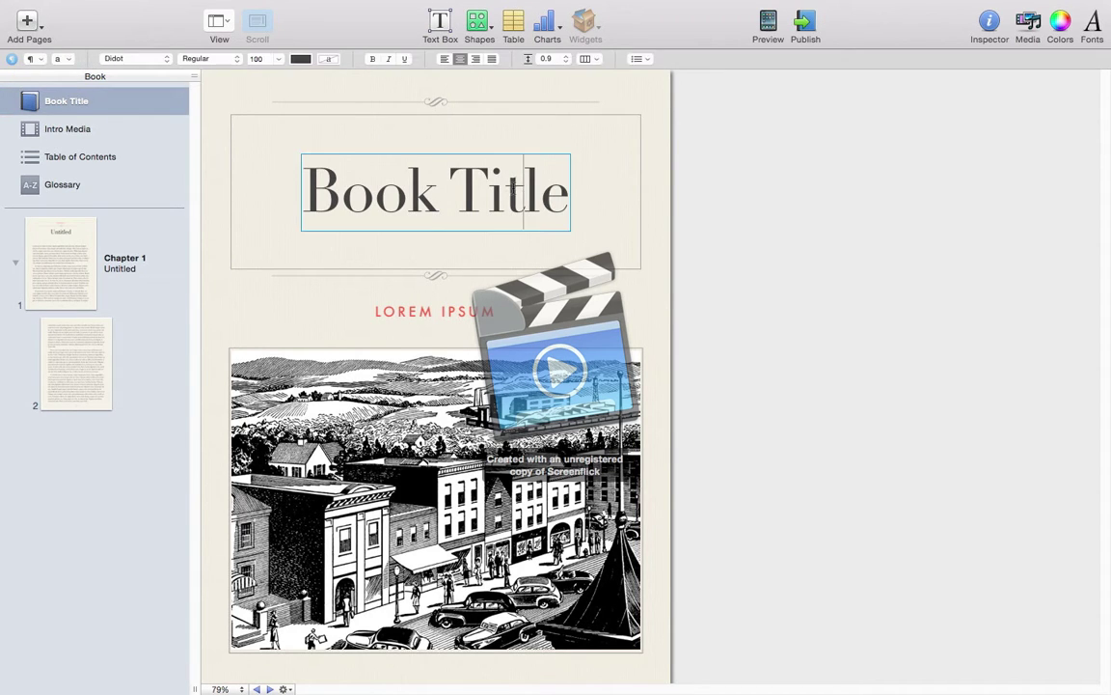
click(462, 319)
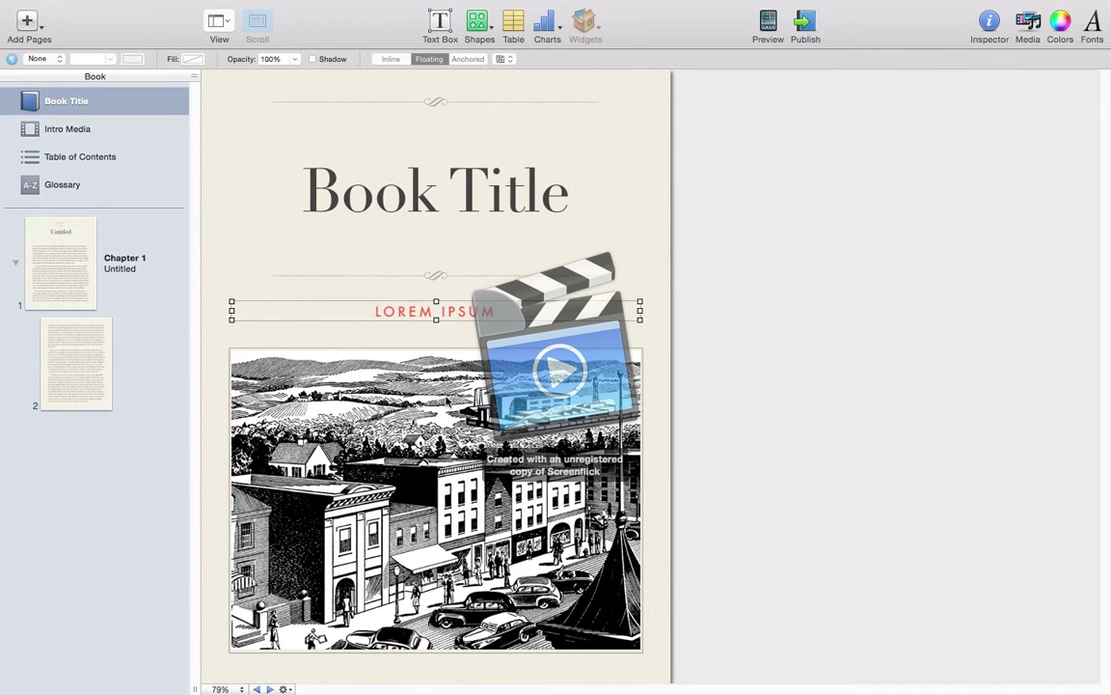
click(395, 415)
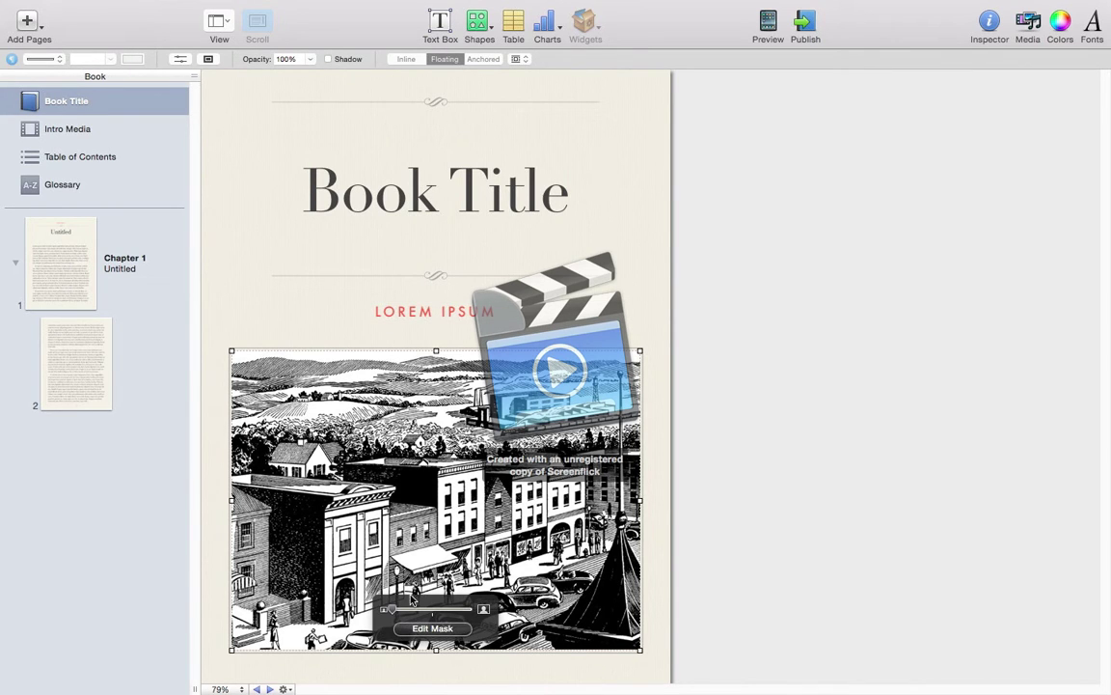
mouse_move(392, 608)
mouse_down()
mouse_move(443, 611)
mouse_move(391, 611)
mouse_up()
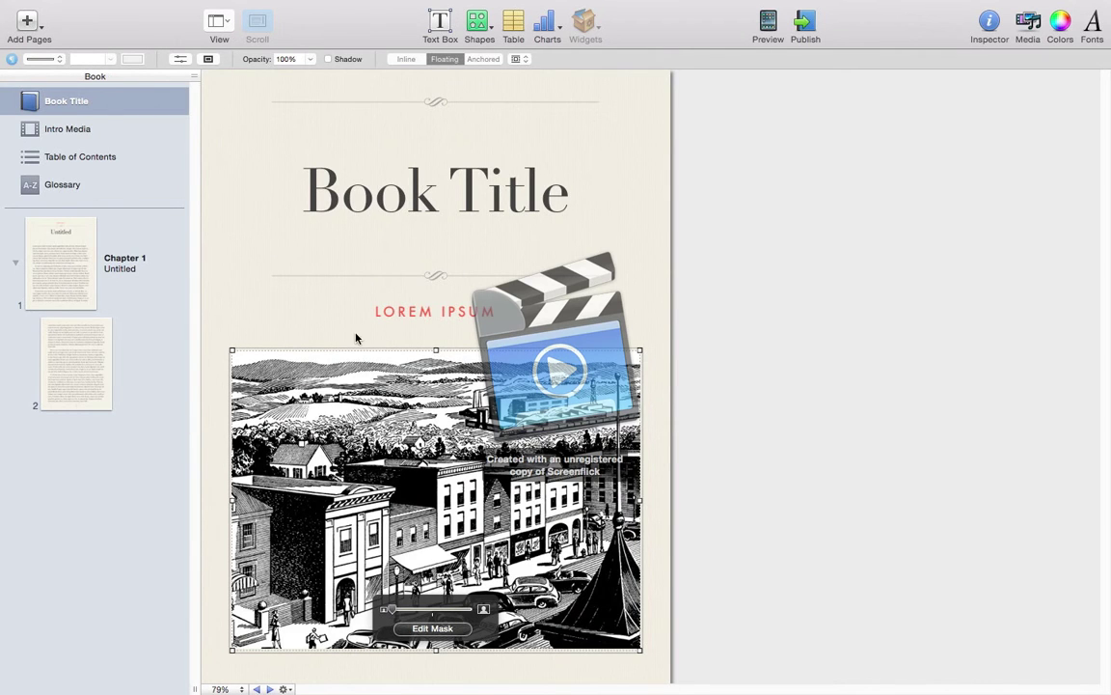
Step: View the book's Intro Media page and its Table of Contents page
click(94, 134)
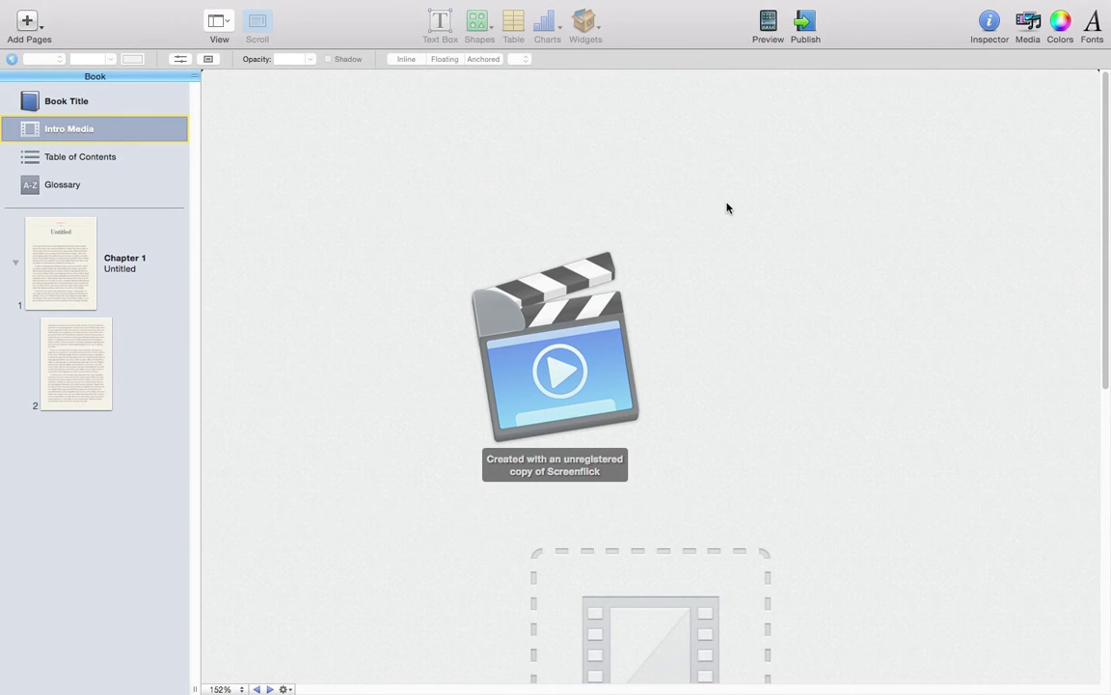
click(100, 158)
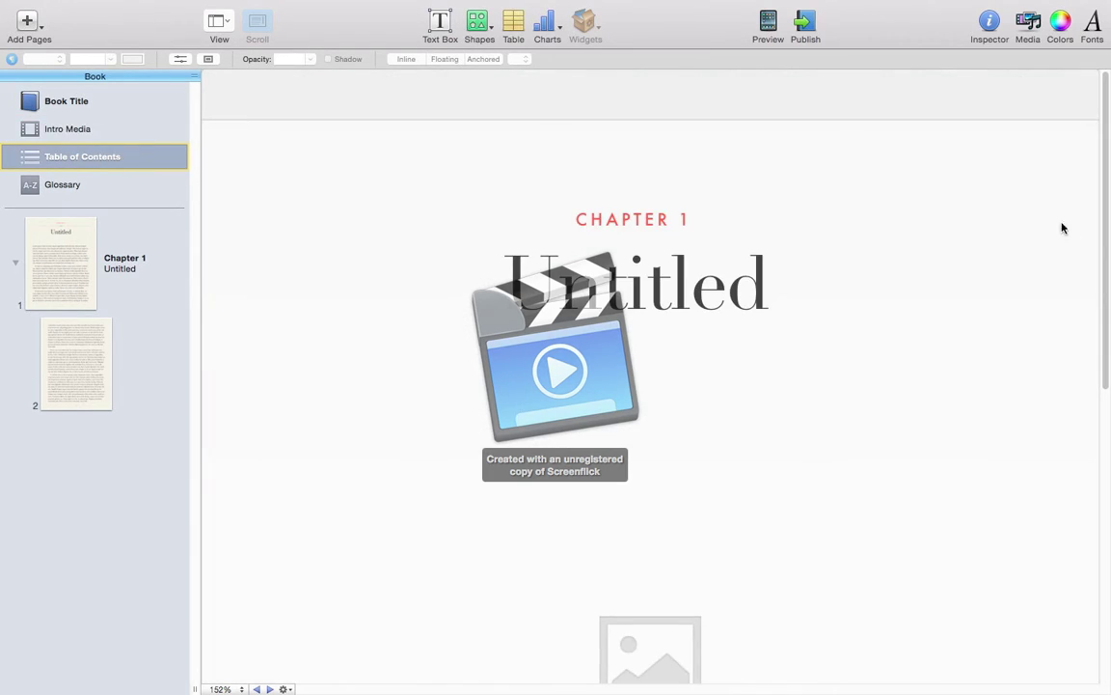
mouse_move(1105, 222)
mouse_down()
mouse_move(1107, 403)
mouse_move(1109, 234)
mouse_up()
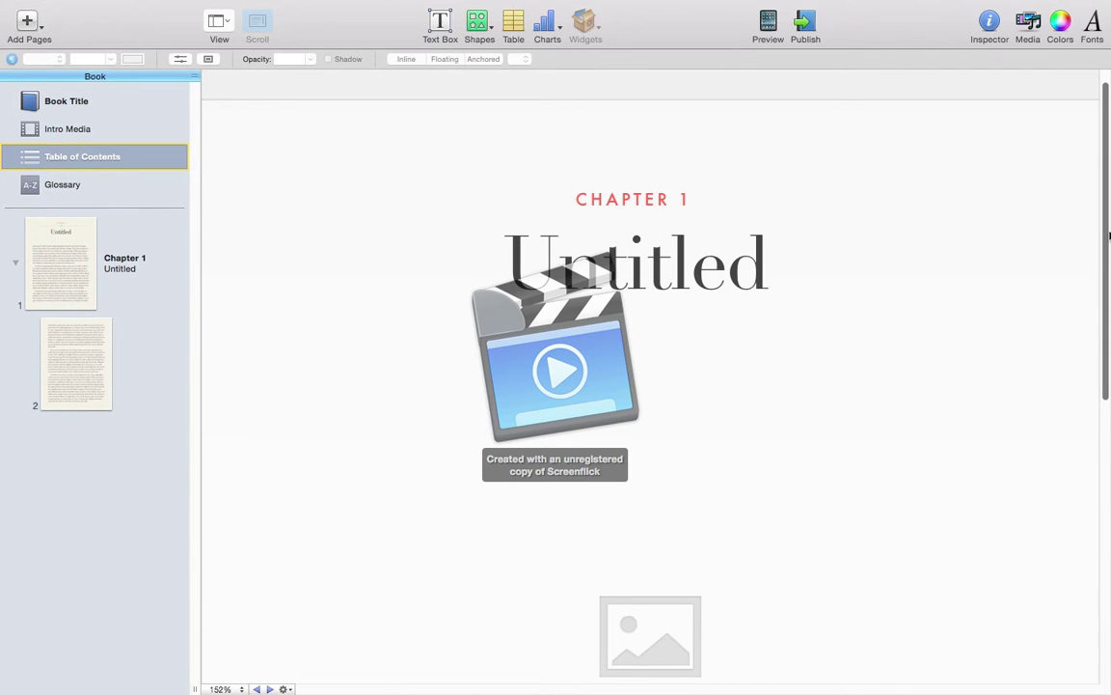
Step: Open the book's Glossary and add a new term to the empty list
click(140, 202)
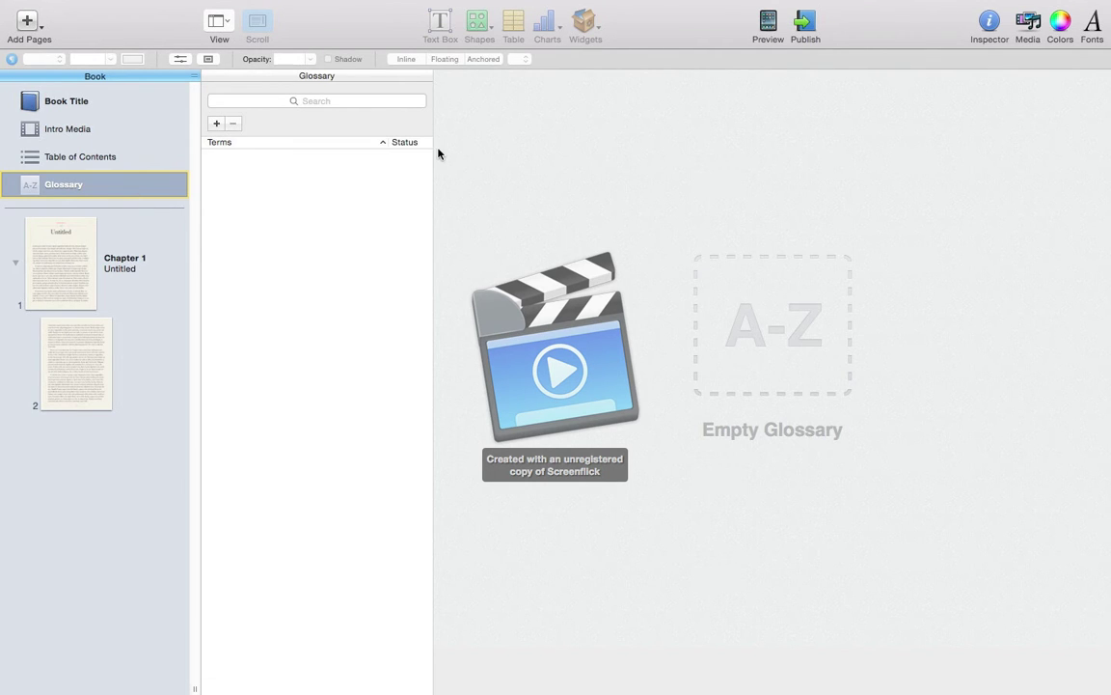
click(389, 103)
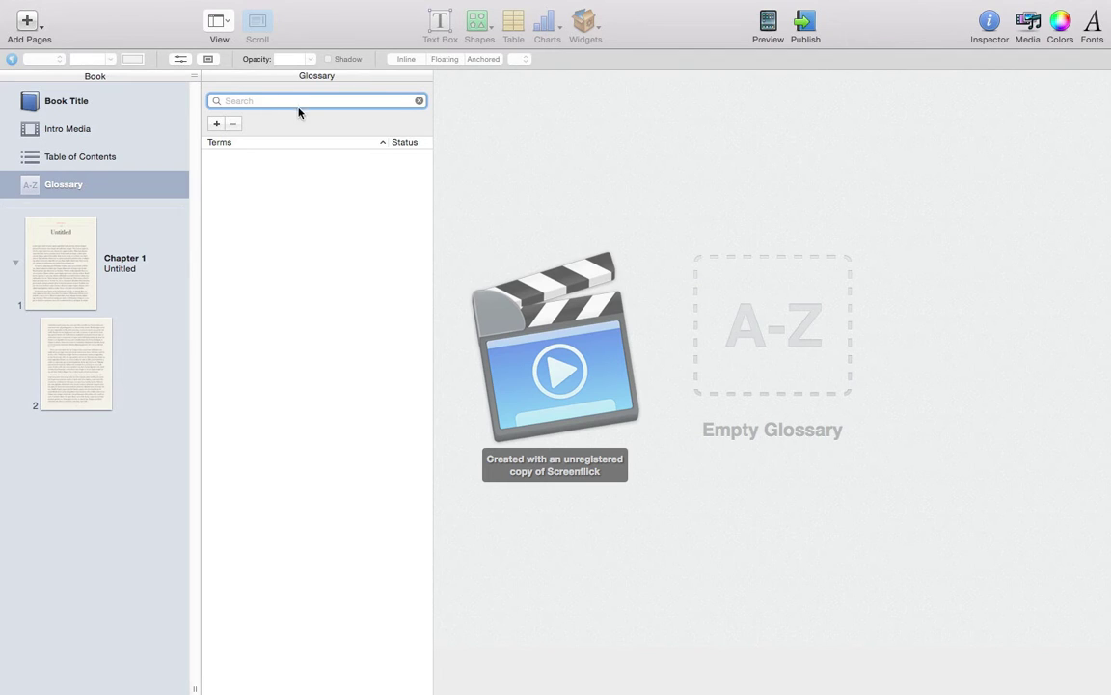
click(217, 125)
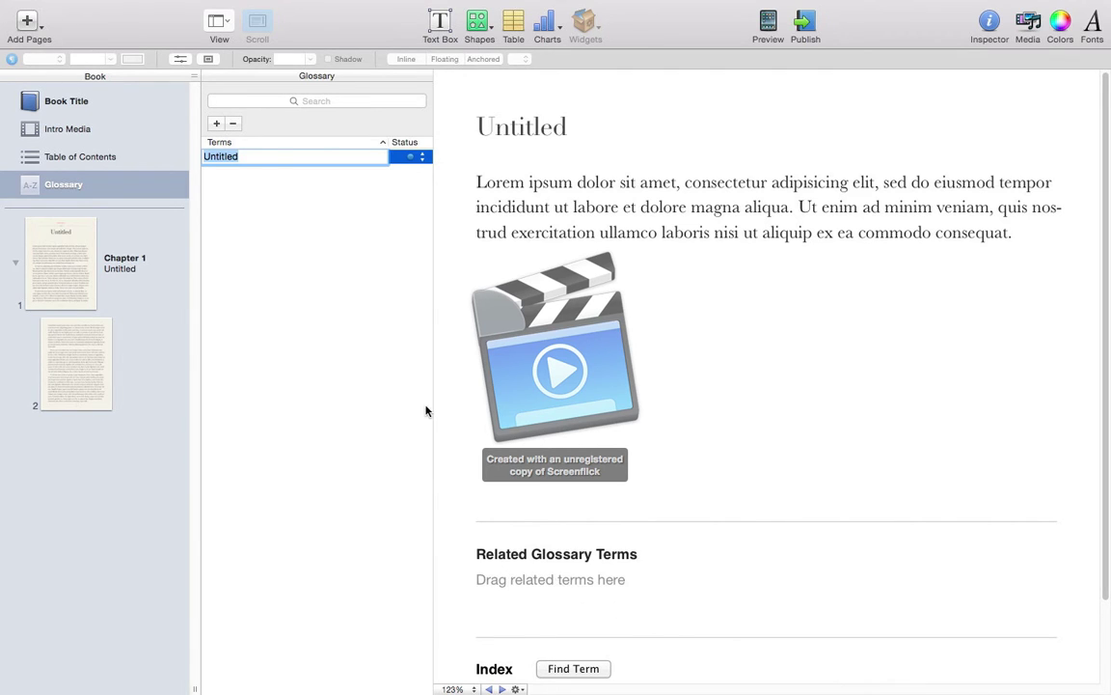
Step: View both pages of Chapter 1 and return to the chapter's opening page
click(80, 251)
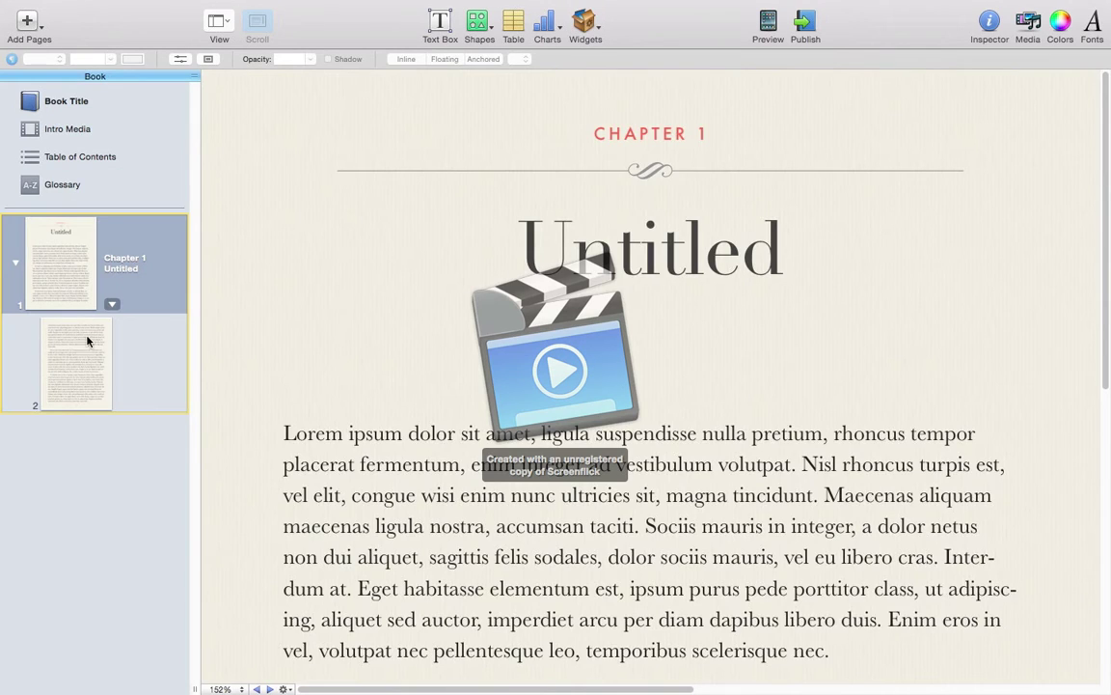
click(101, 366)
click(83, 295)
click(82, 350)
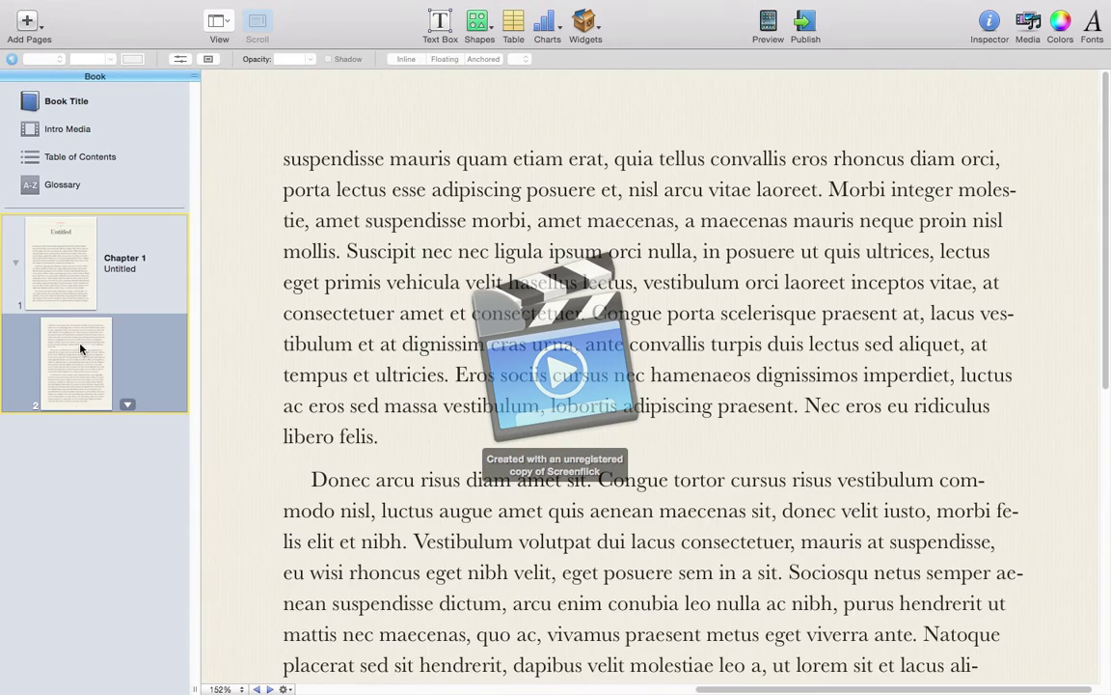
click(72, 292)
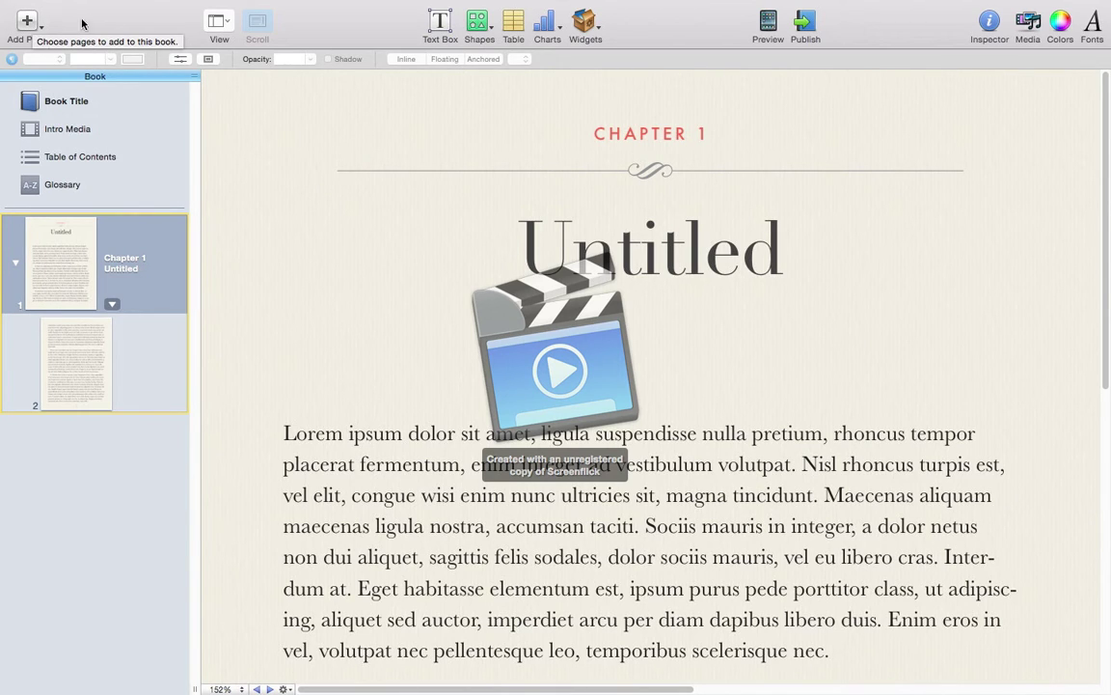
Step: Review the layouts offered for new chapters, sections and pages, along with the available view options
click(27, 22)
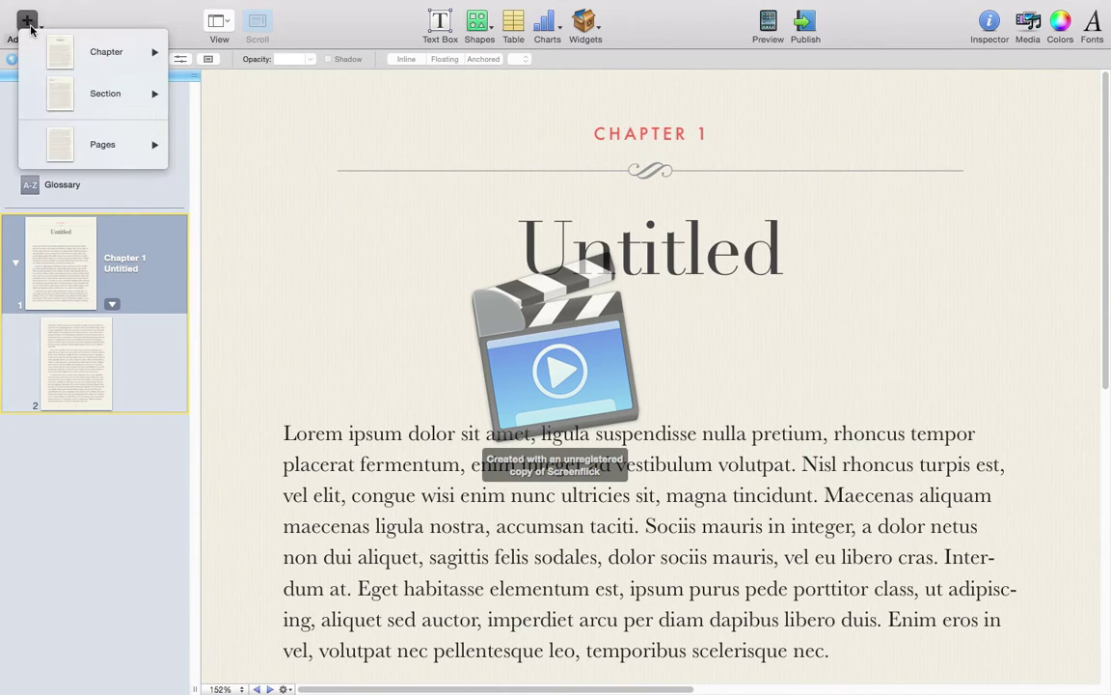
mouse_move(102, 55)
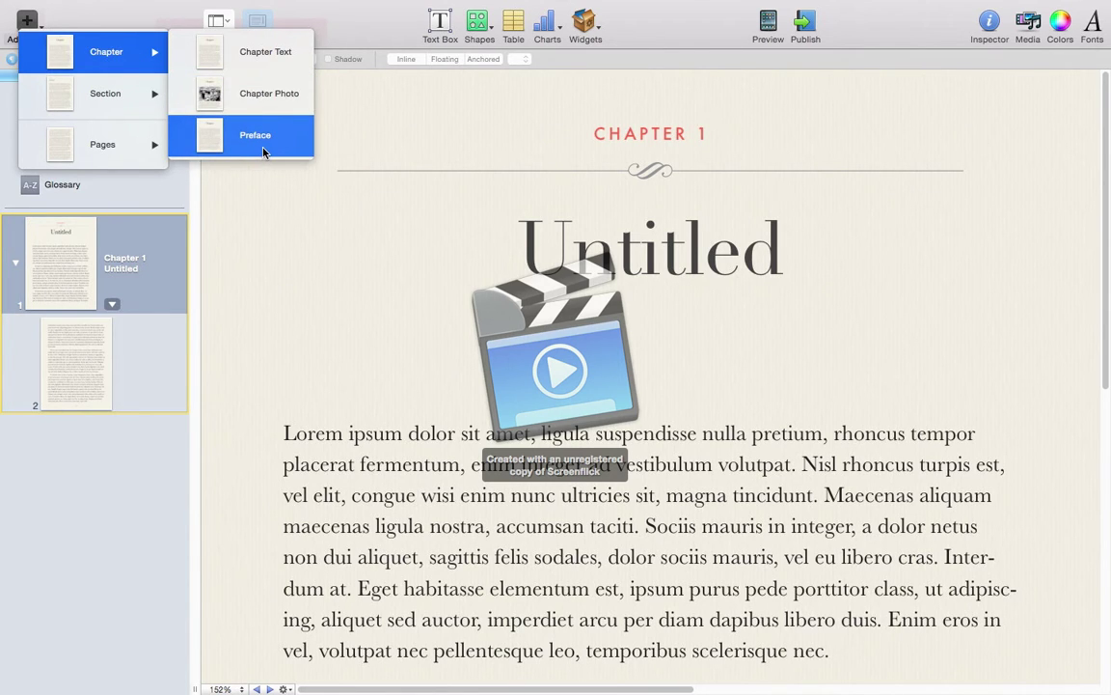
mouse_move(138, 97)
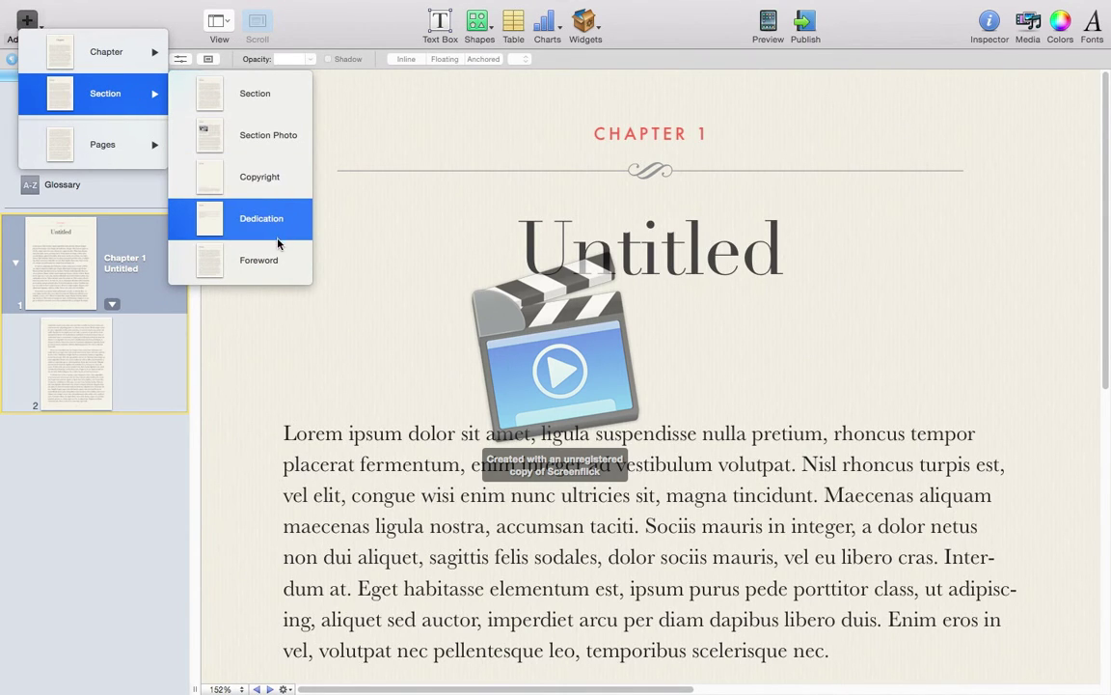
mouse_move(152, 146)
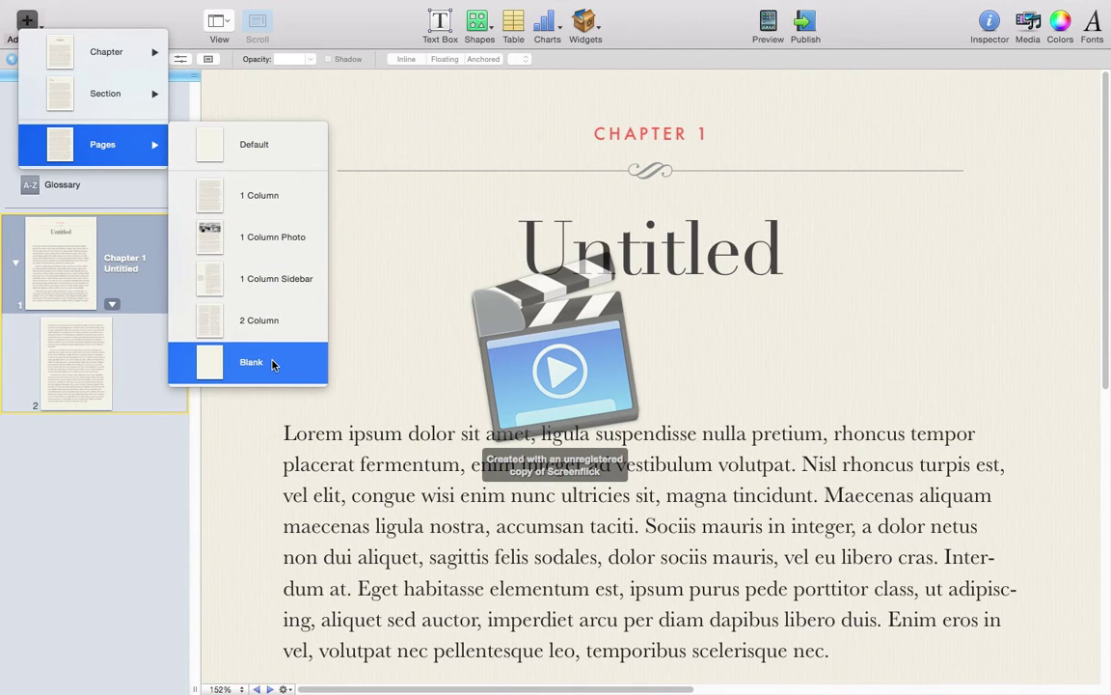
click(293, 36)
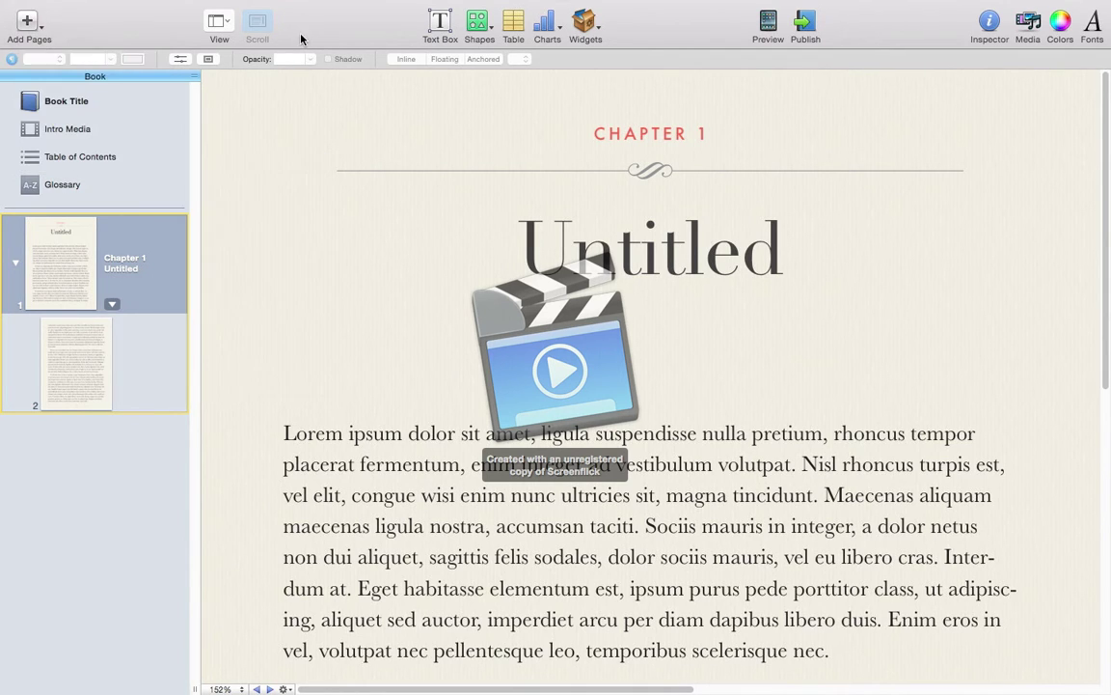
click(217, 23)
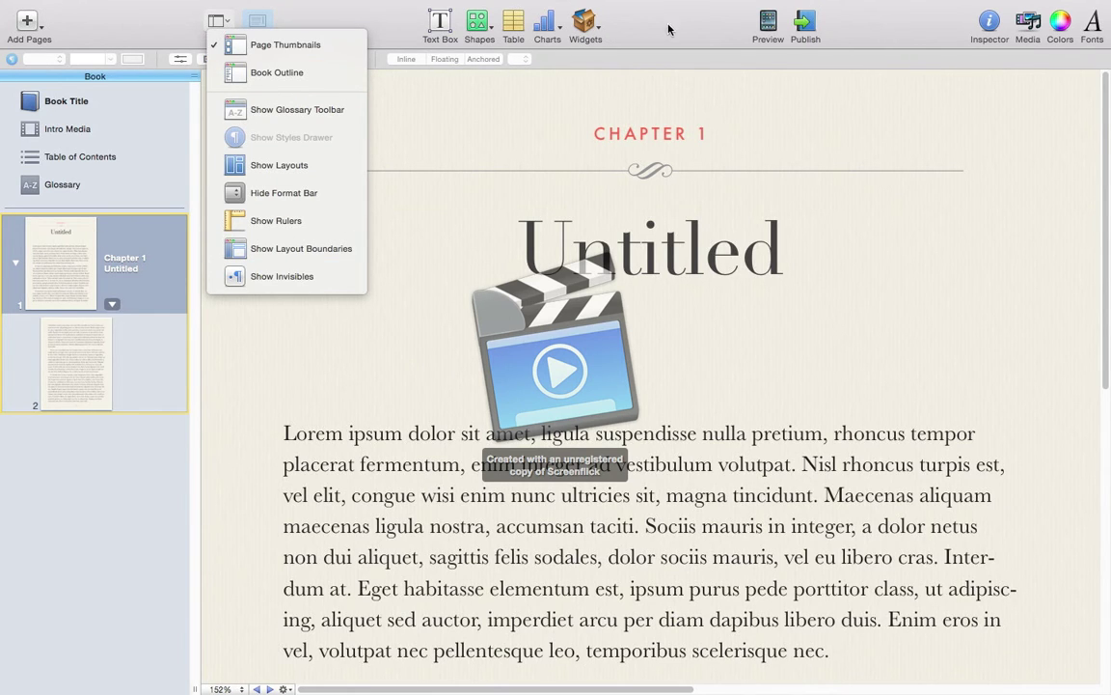
click(153, 81)
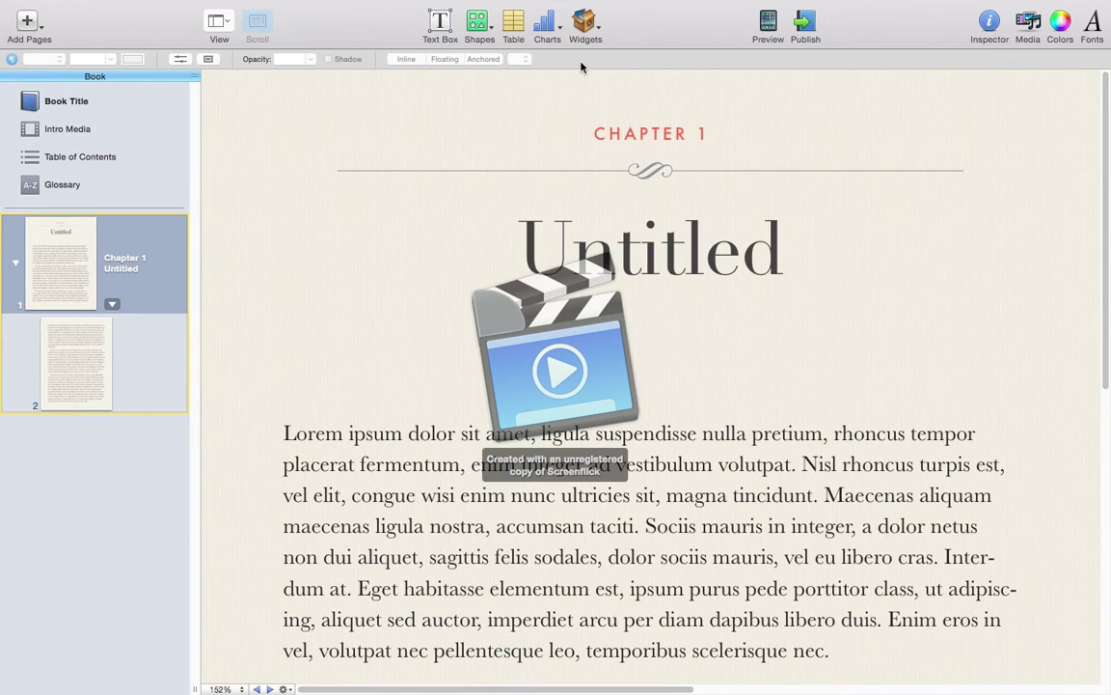
Step: Insert a text box on the Chapter 1 page, move it directly below the chapter title and clear its placeholder text
click(440, 23)
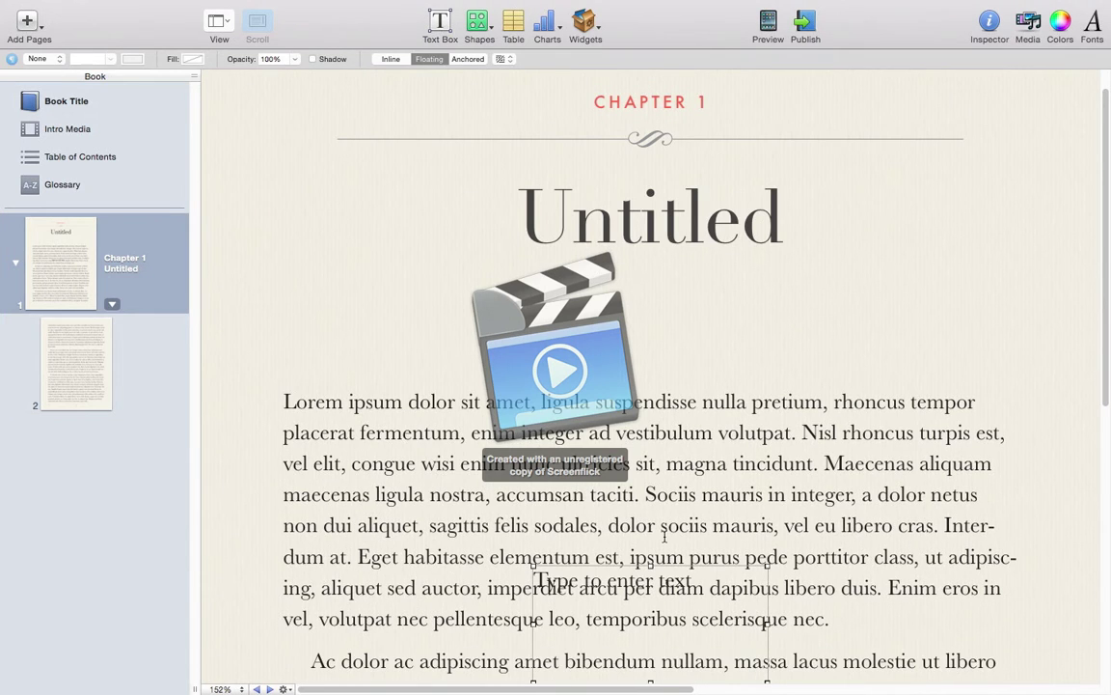
drag(649, 564, 656, 296)
drag(660, 364, 653, 251)
click(699, 307)
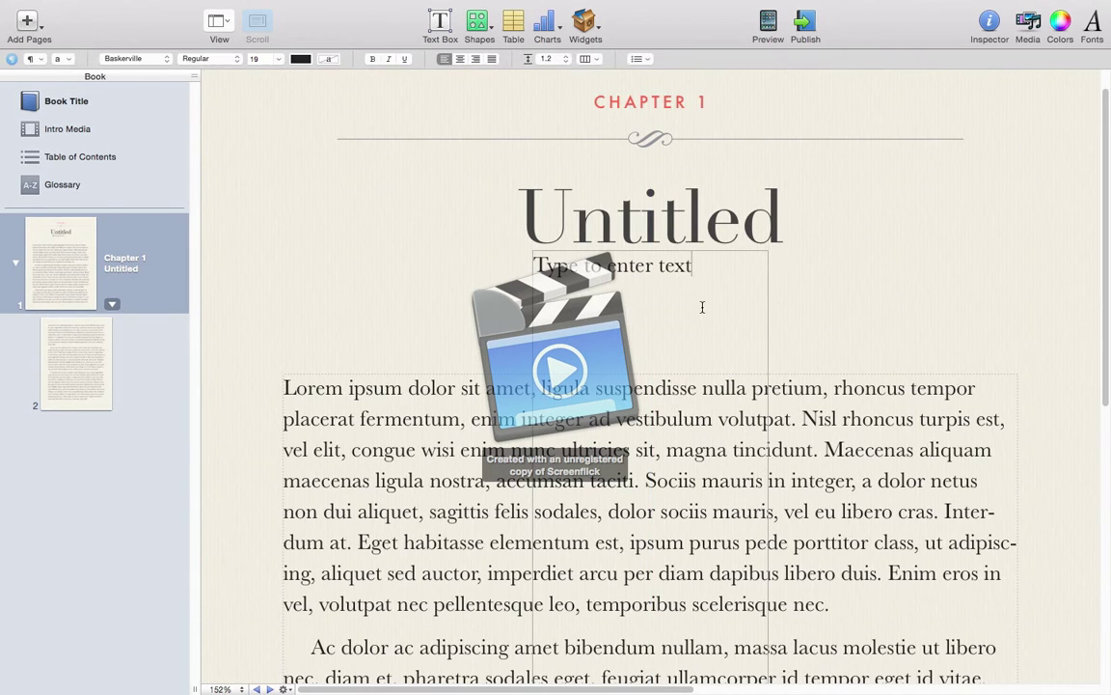
key(BackSpace)
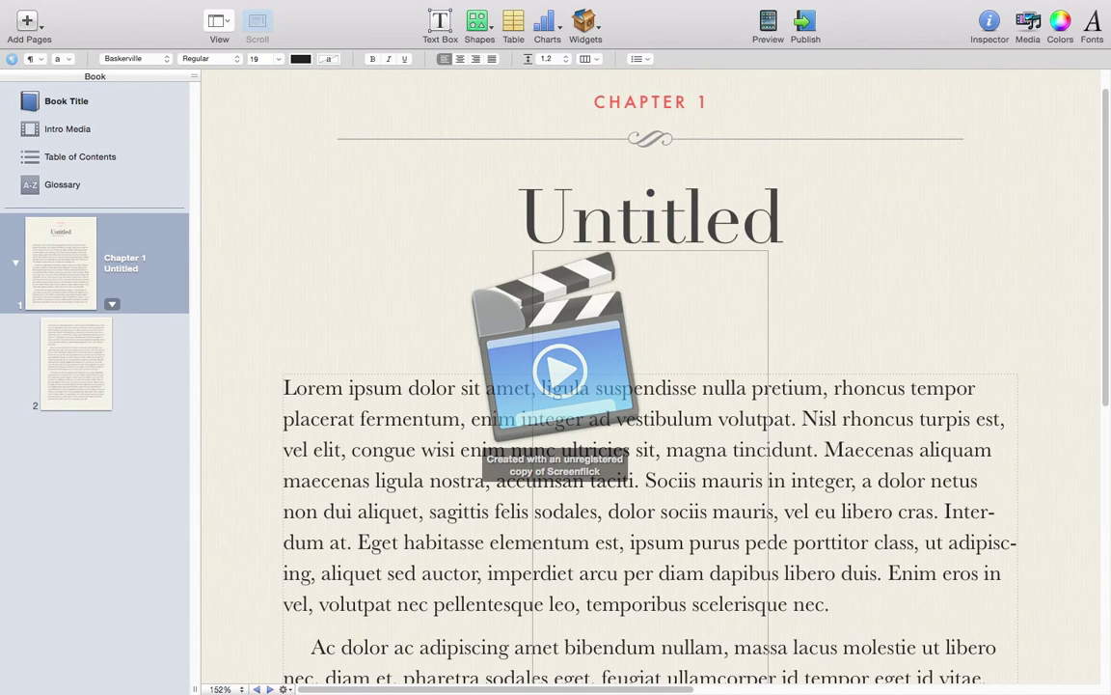
Step: Enter "text box" as the content of the empty text box below the chapter title
text(text box)
click(460, 242)
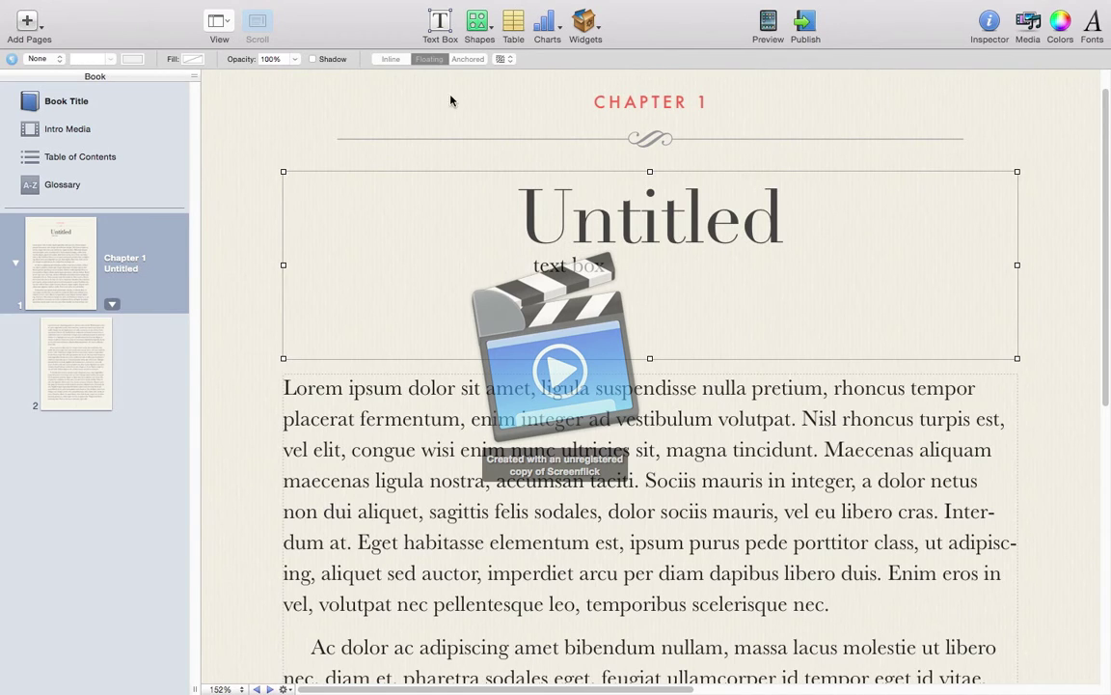
Step: Insert a plain line shape in the Chapter 1 body text and nudge its right endpoint slightly down and inward
click(477, 23)
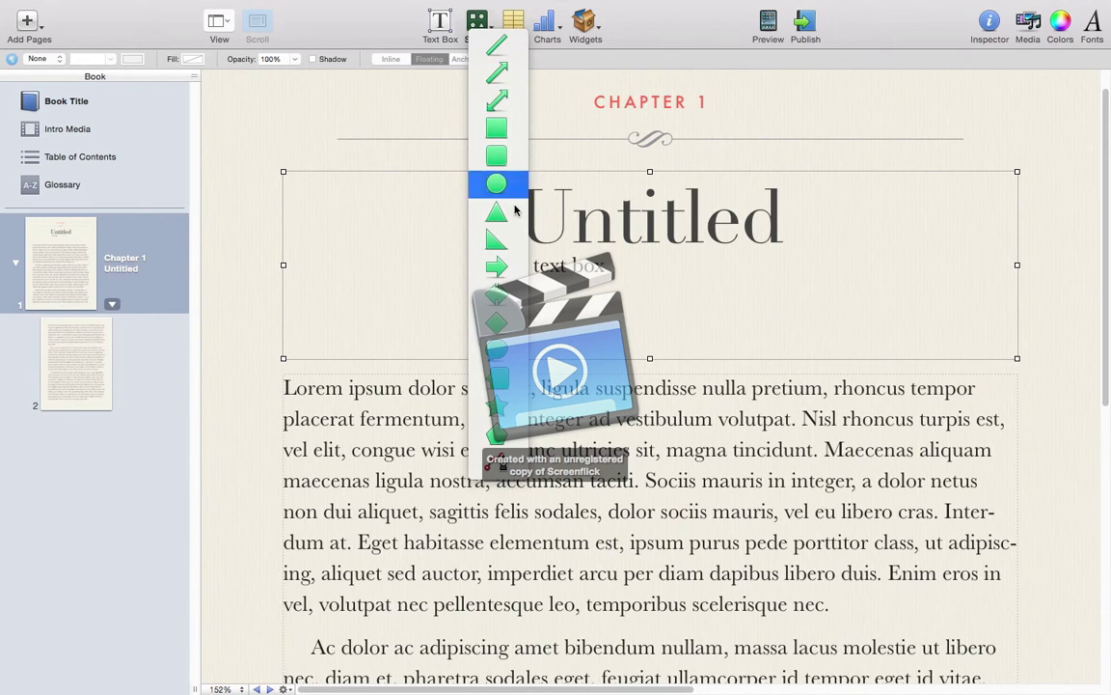
key(Escape)
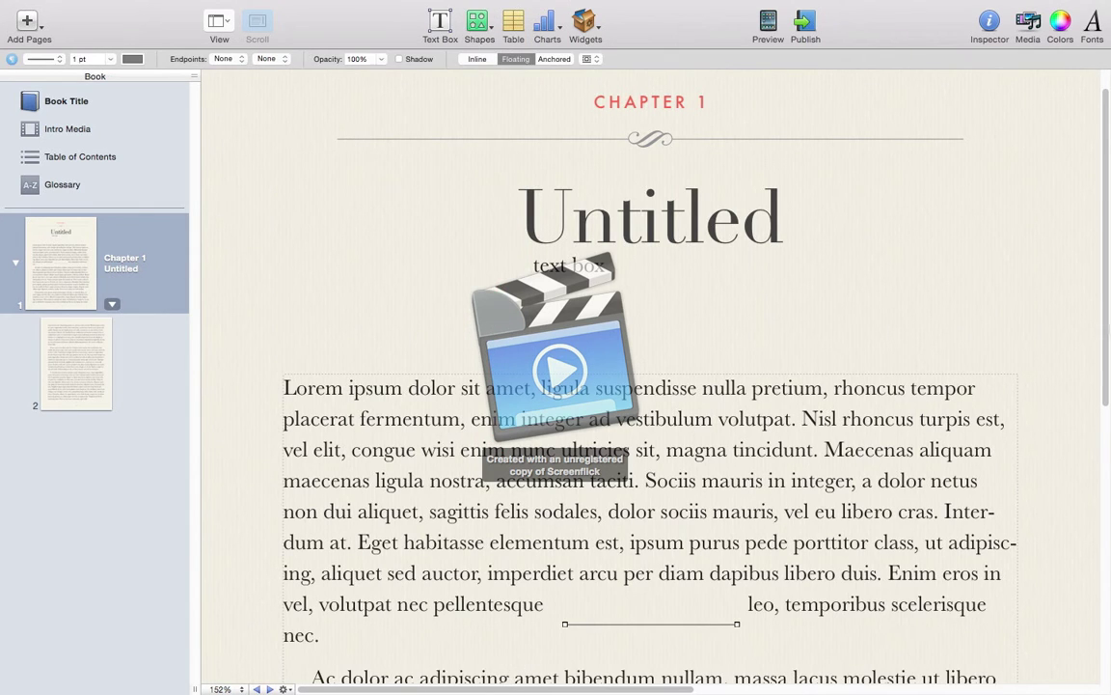
scroll(1106, 298, down, 5)
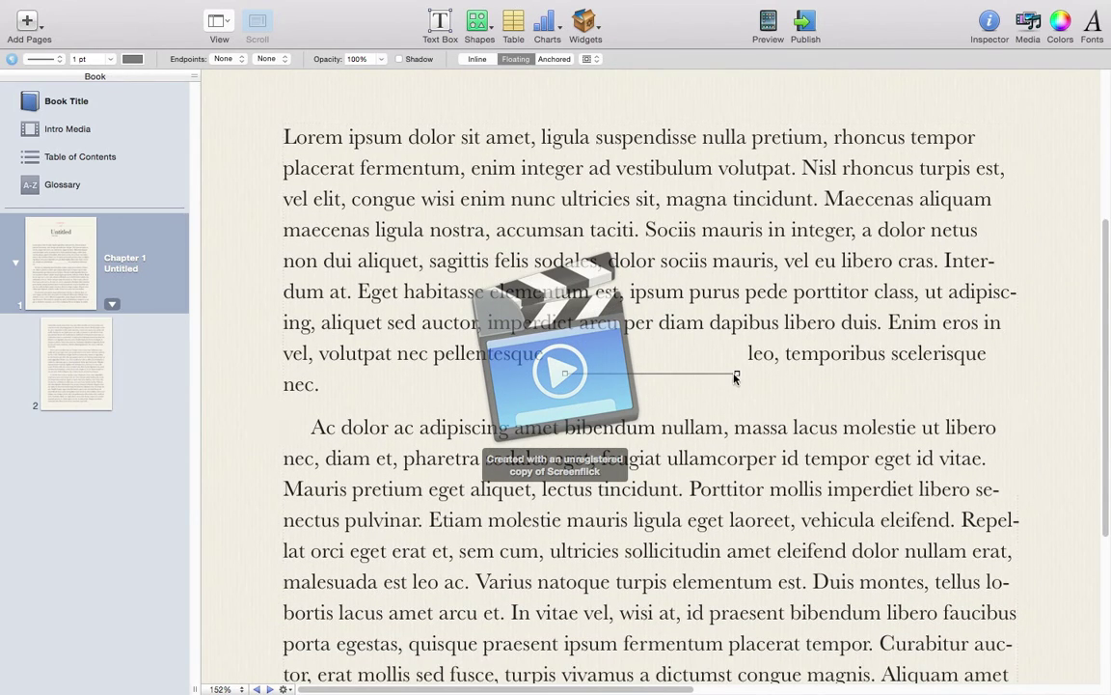
mouse_move(737, 373)
mouse_down()
mouse_move(737, 393)
mouse_move(734, 375)
mouse_up()
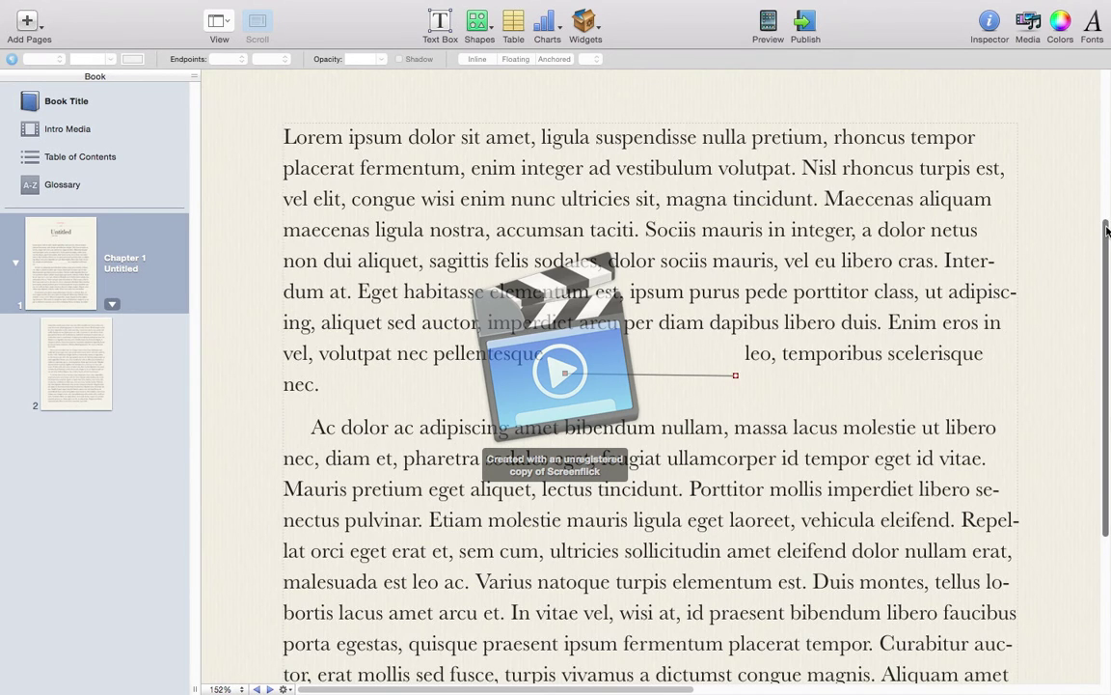
Step: Insert a square shape on the chapter page, stretch its upper edge to the first body text line and start editing its text
scroll(1105, 106, up, 5)
scroll(1105, 106, up, 2)
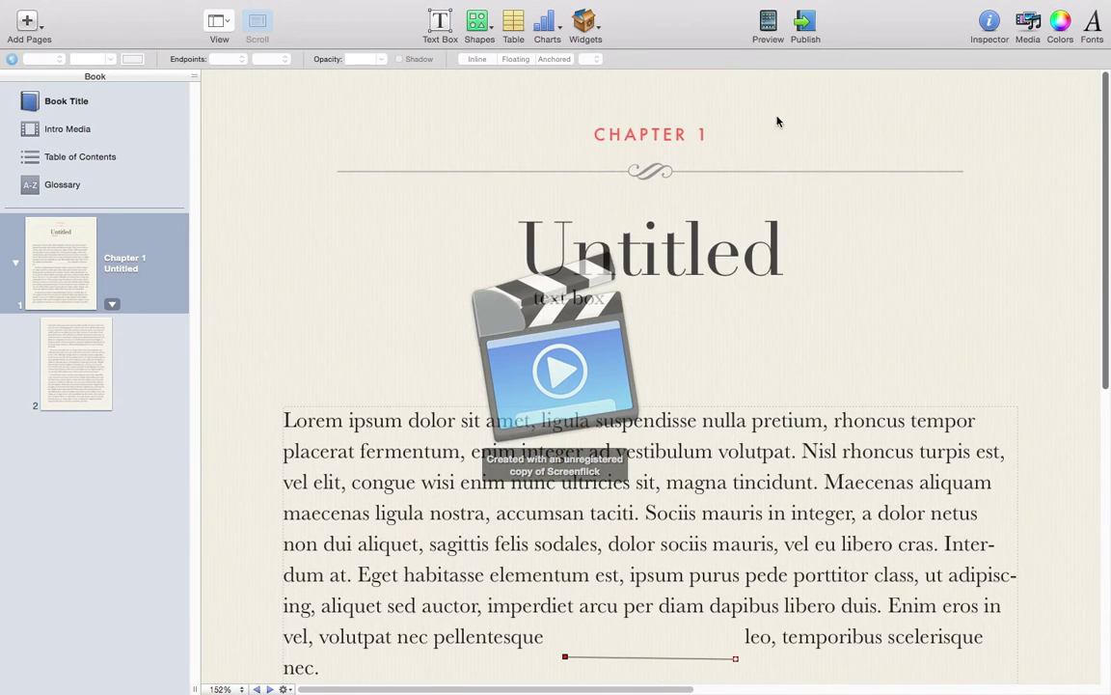
click(489, 23)
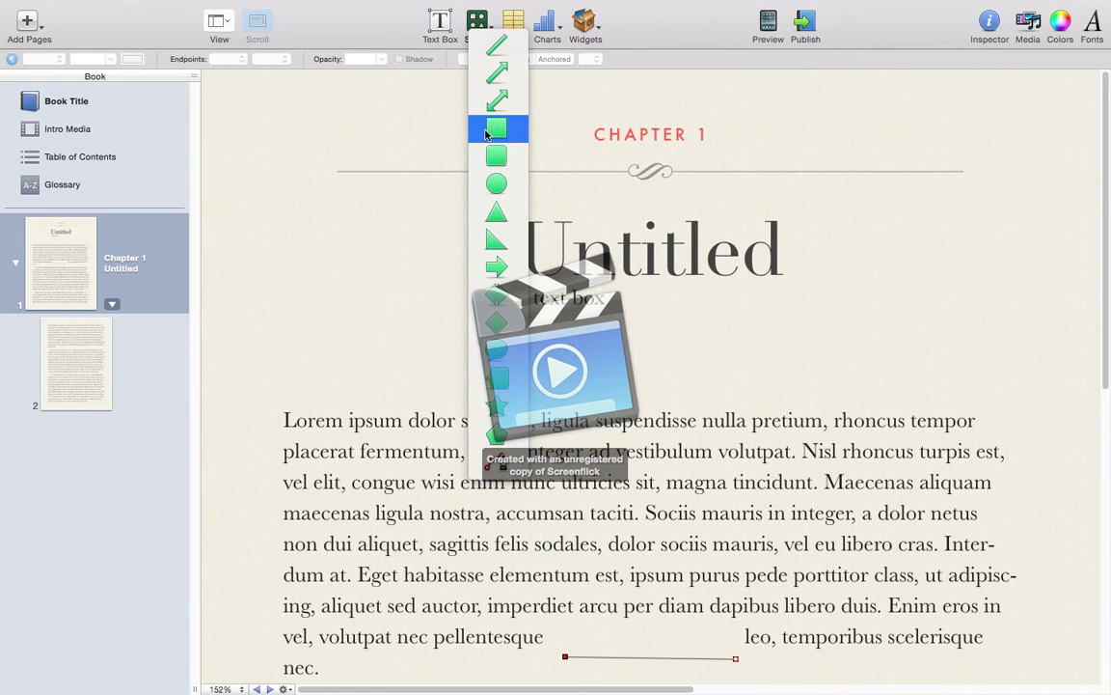
click(485, 135)
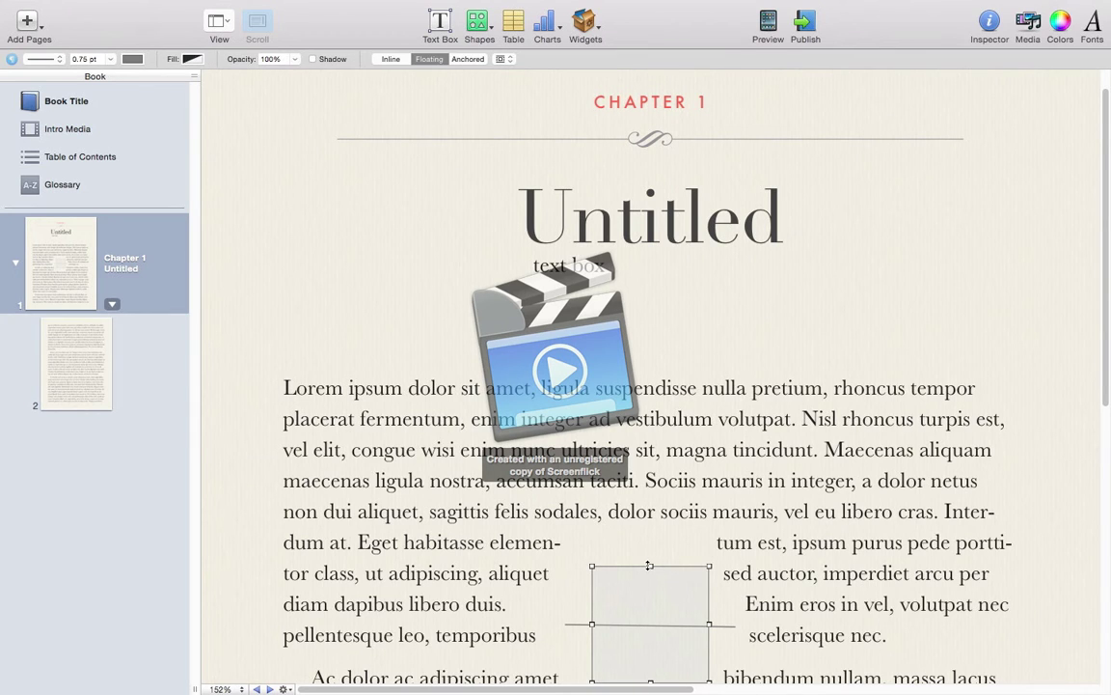
drag(649, 565, 650, 381)
double_click(654, 468)
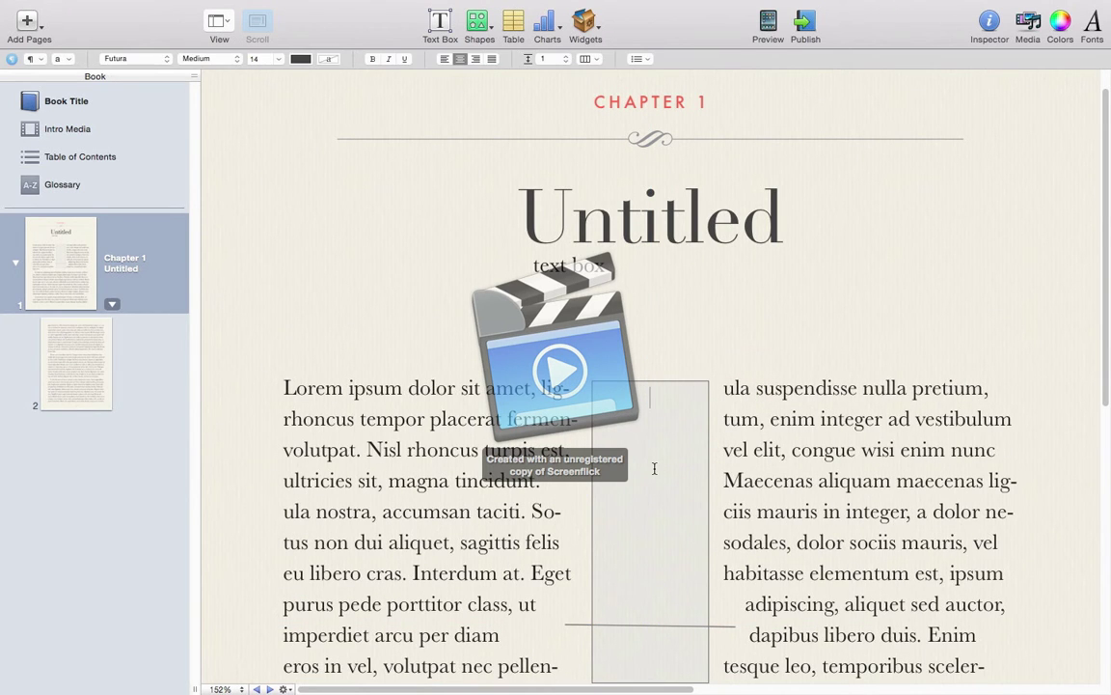
Step: Enter sample text in the stretched square, clear it again and delete the shape
text(grewhjeh)
key(BackSpace)
key(BackSpace)
key(BackSpace)
key(BackSpace)
key(BackSpace)
key(BackSpace)
key(BackSpace)
key(BackSpace)
key(Escape)
key(Delete)
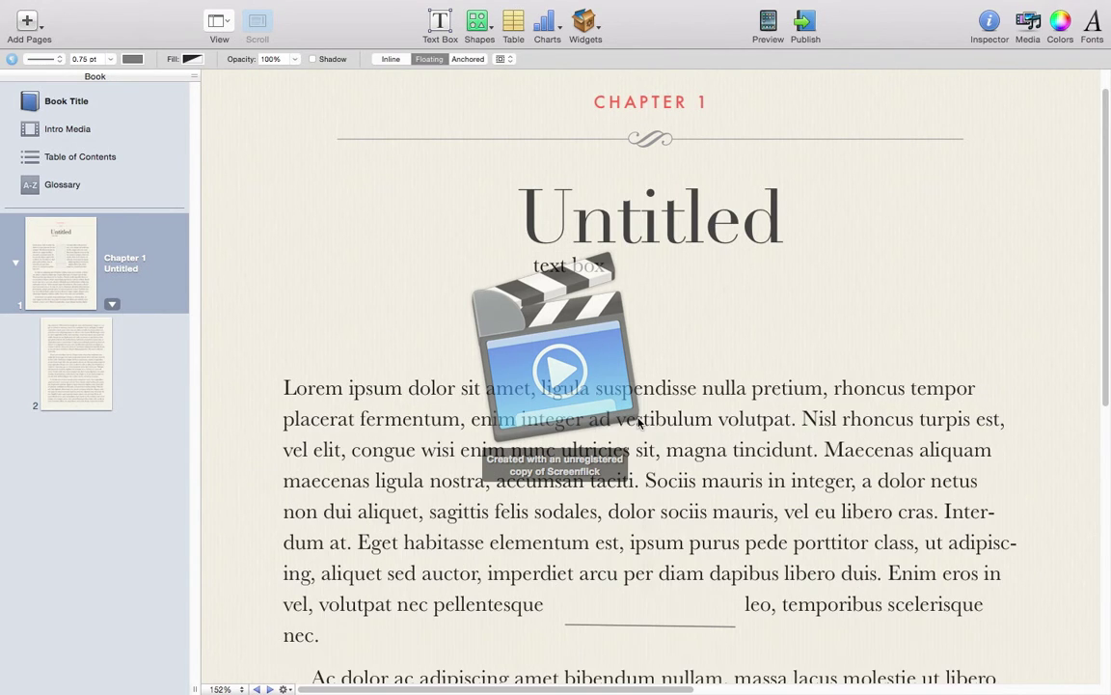
Step: Insert a table on the chapter page, make it taller and move it over the chapter title
click(513, 24)
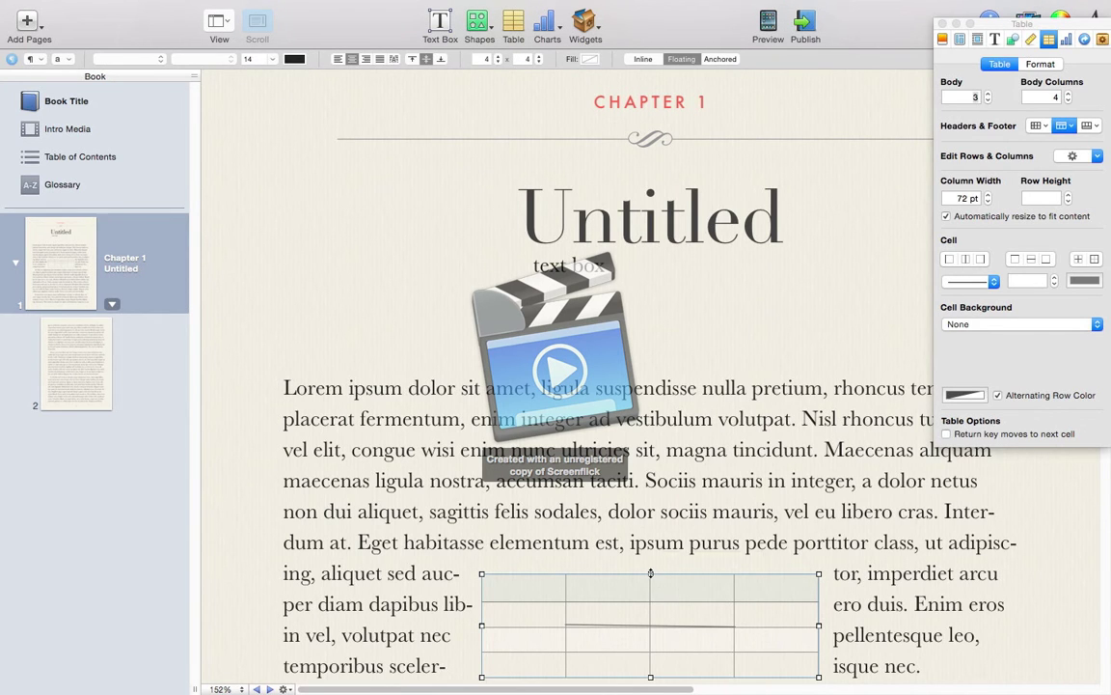
drag(650, 573, 660, 537)
drag(627, 576, 603, 253)
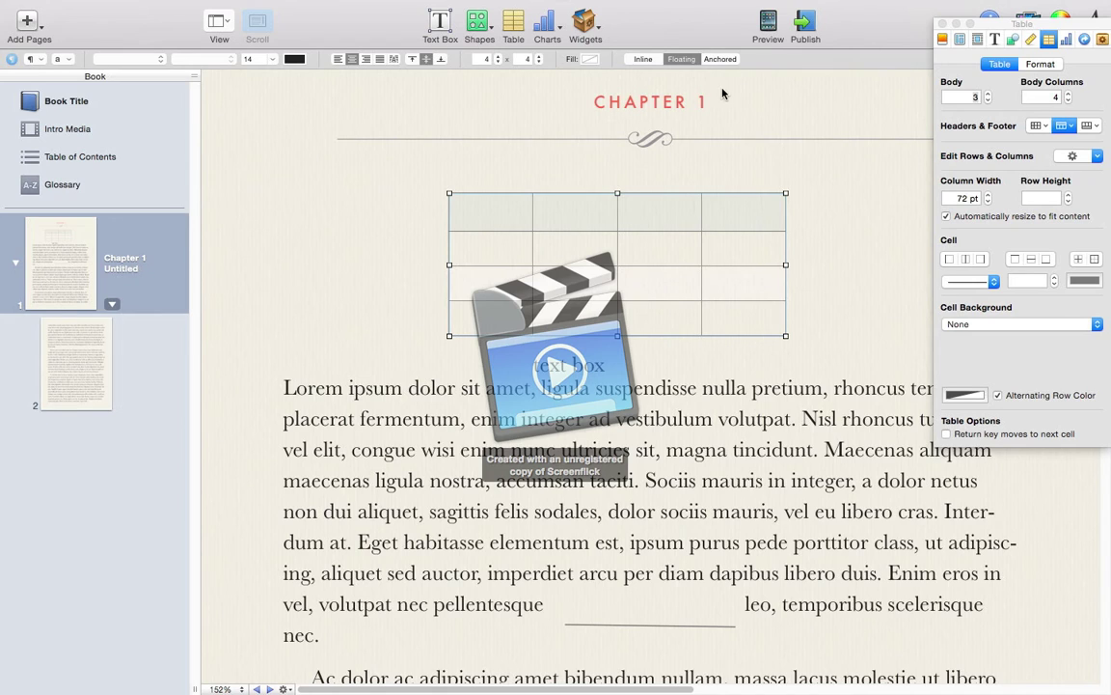
Step: Delete the table from the chapter page and close the table inspector
key(Delete)
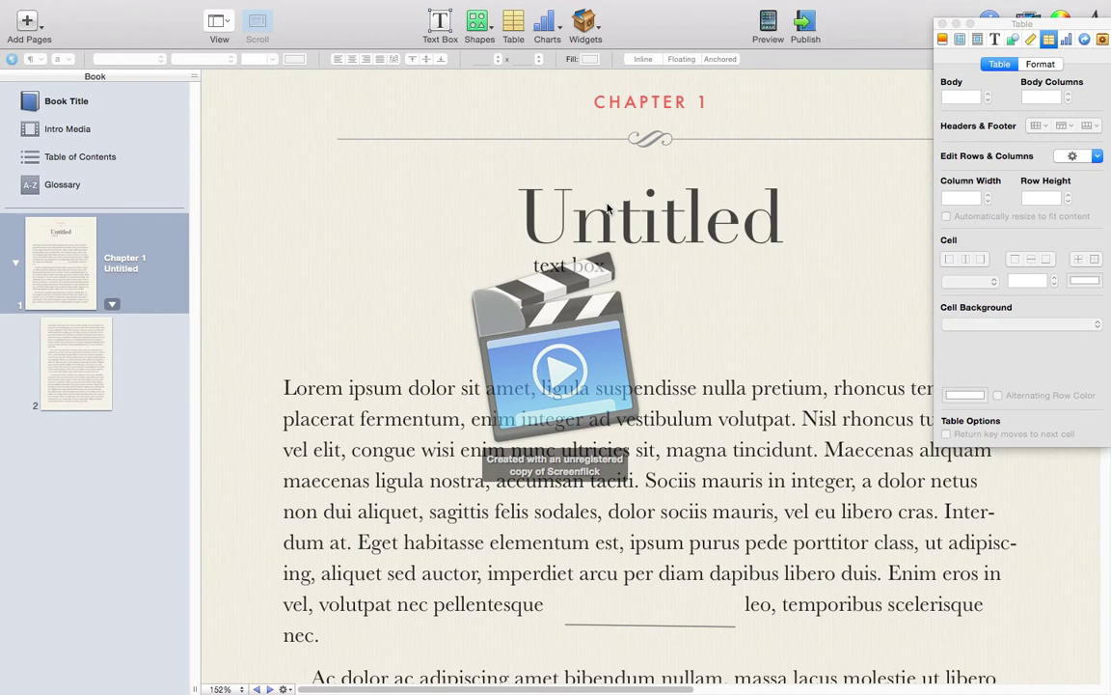
click(943, 24)
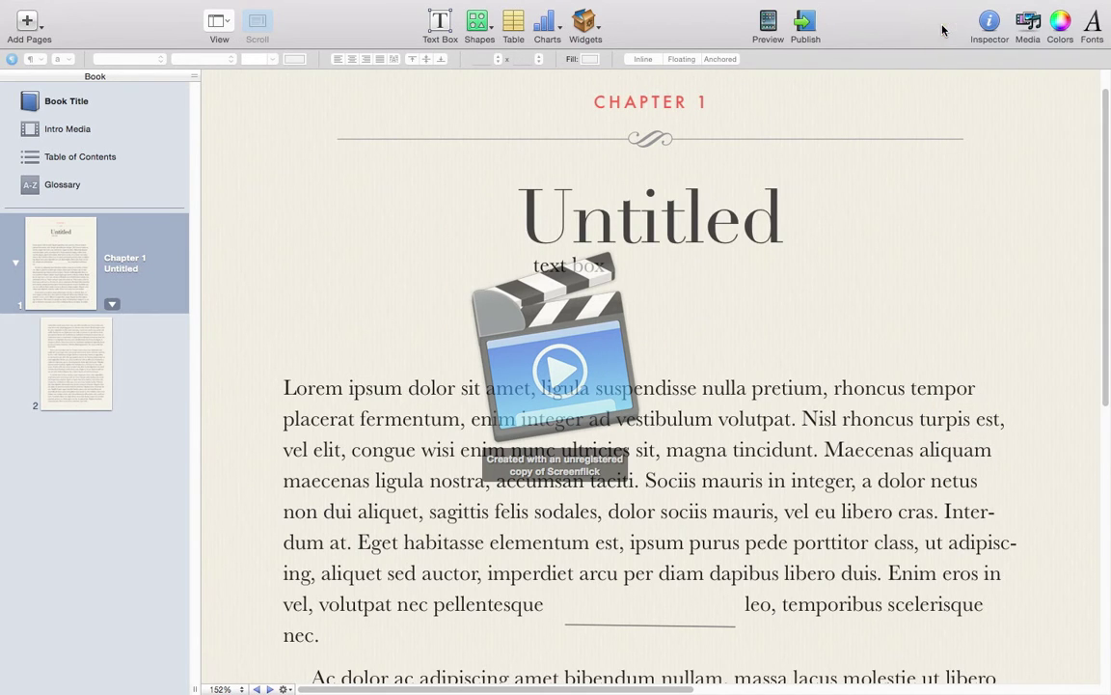
Step: Review the widget types available for the book without inserting one
click(586, 21)
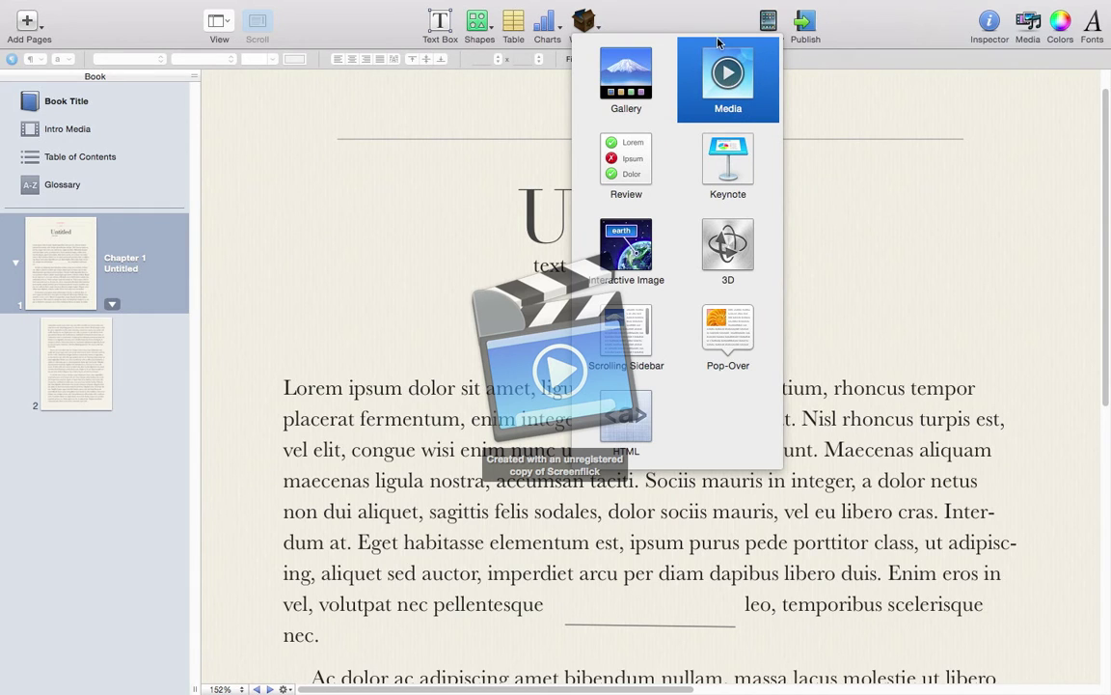
click(669, 21)
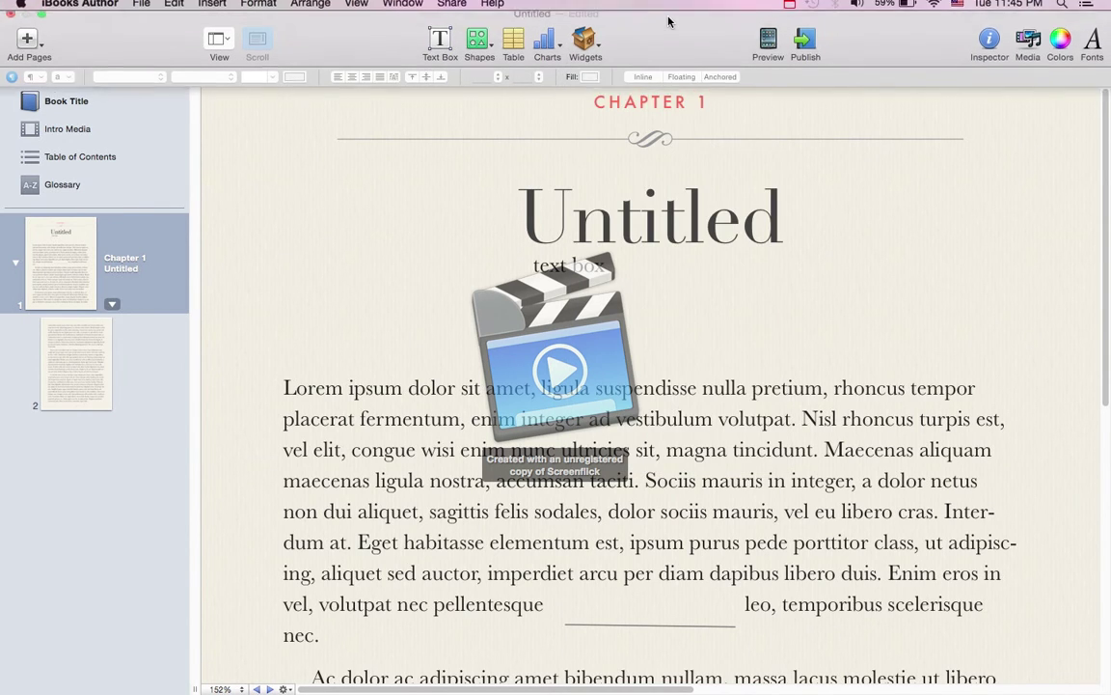
Step: Look at the book preview destinations and the iBooks Store publishing dialog, cancelling each without proceeding
click(772, 60)
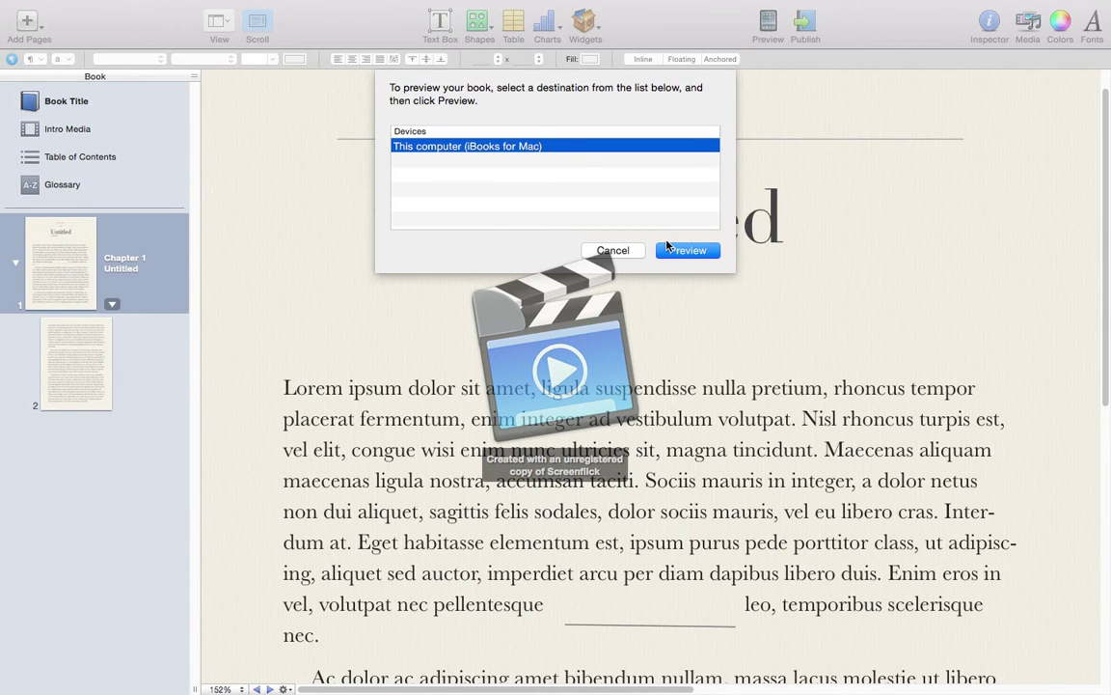
click(612, 250)
click(804, 25)
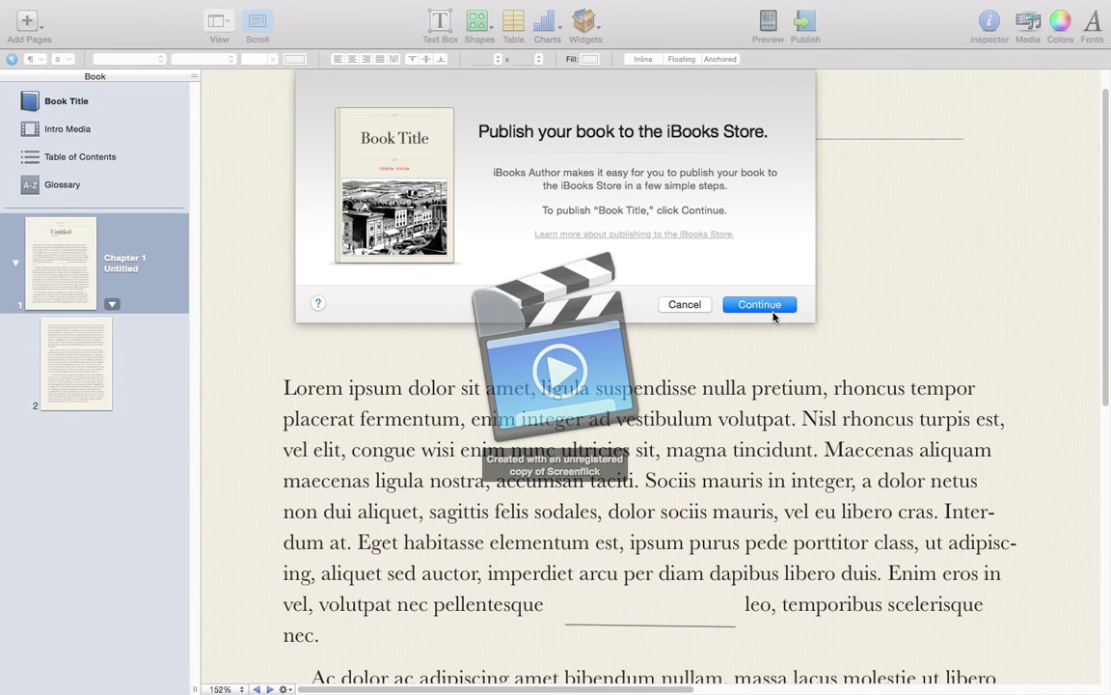
click(683, 304)
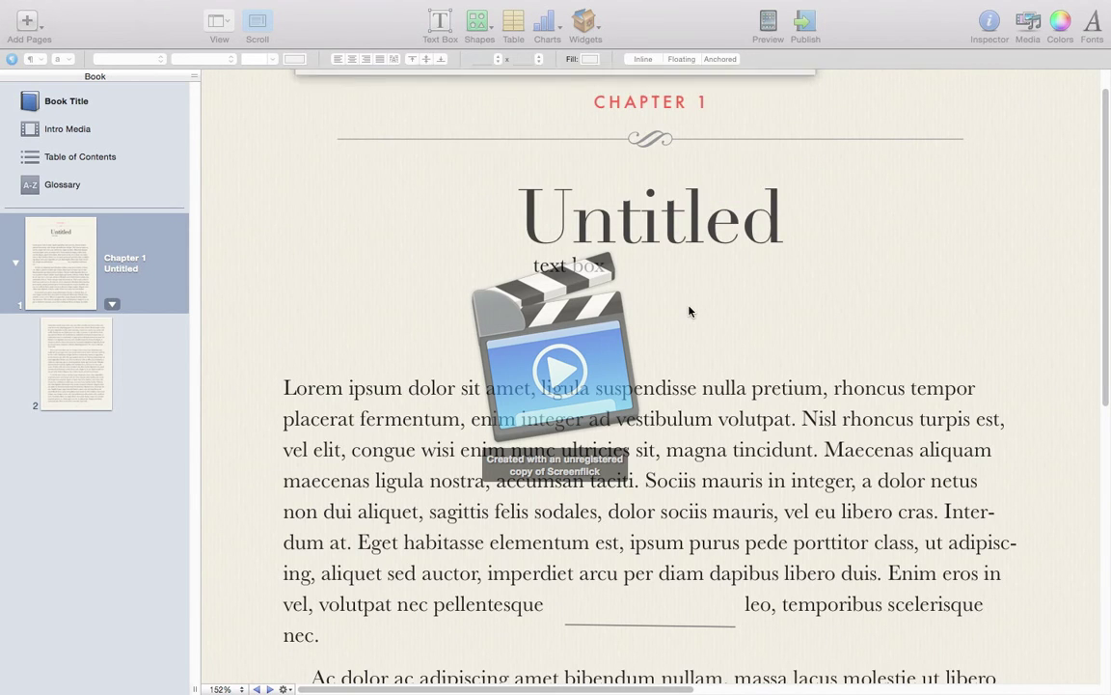
Step: Browse the photo, audio and movie collections in the media browser and close it
click(1030, 23)
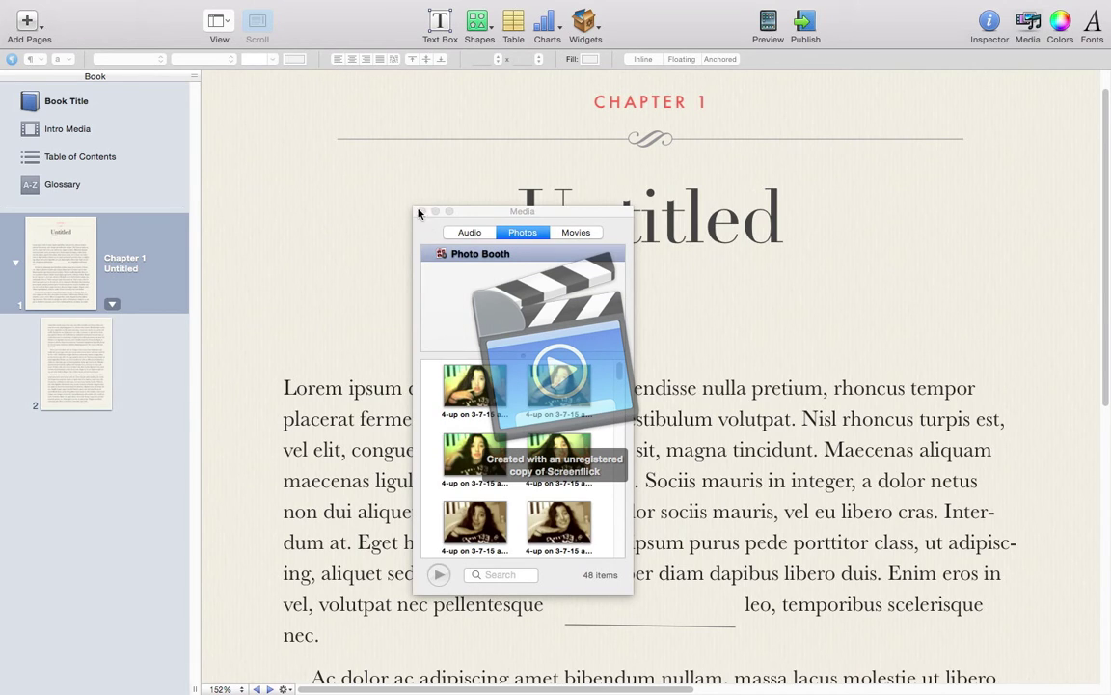
click(470, 231)
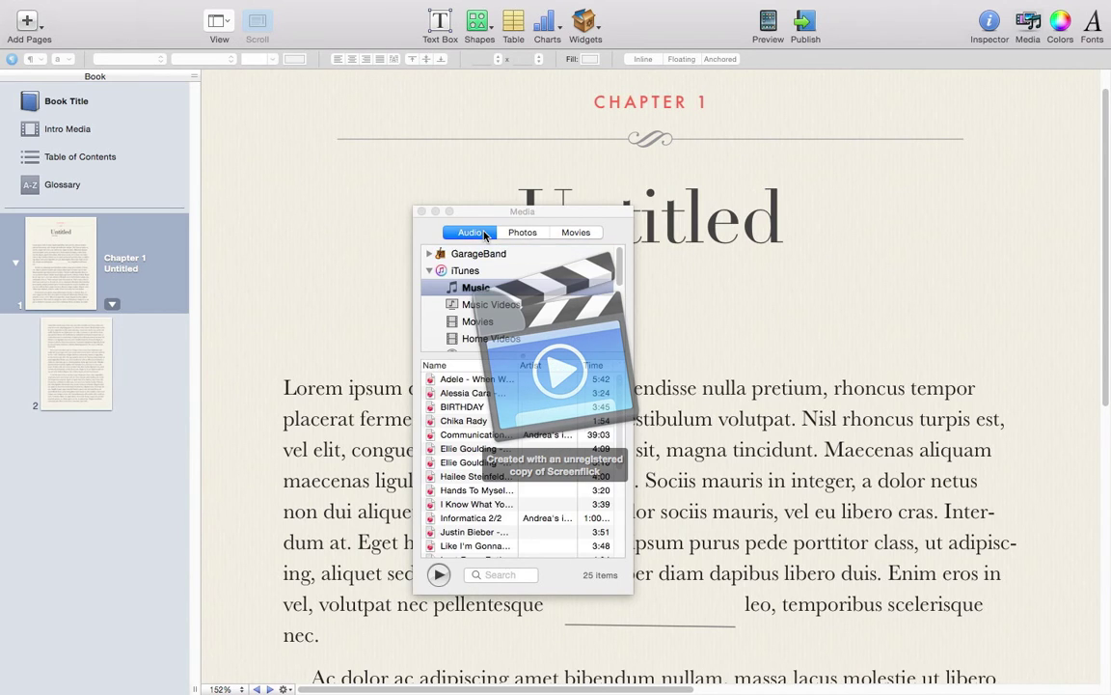
click(576, 233)
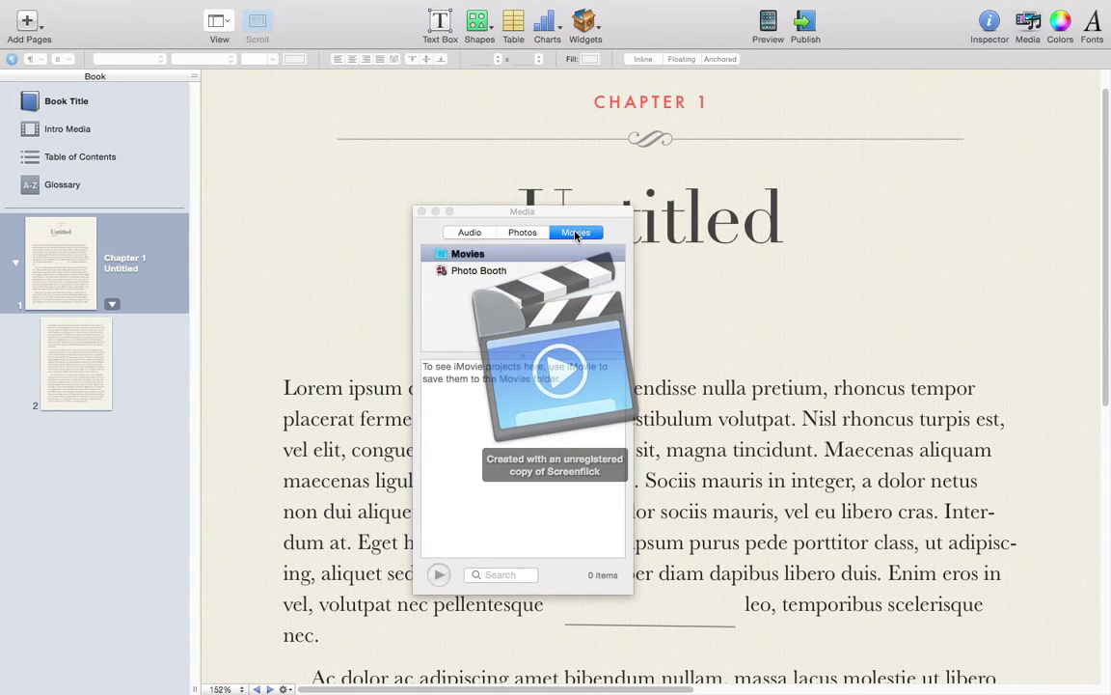
click(422, 211)
Step: View the Intro Media and Book Title pages, and return to the Chapter 1 opening page
click(75, 131)
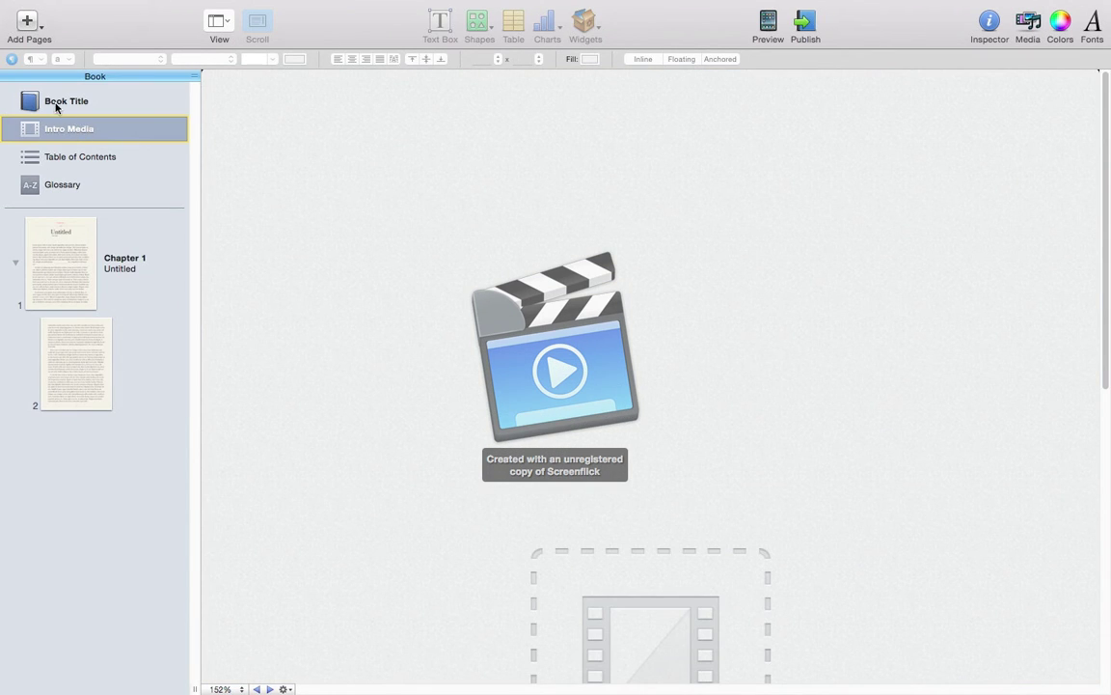
click(52, 97)
click(62, 254)
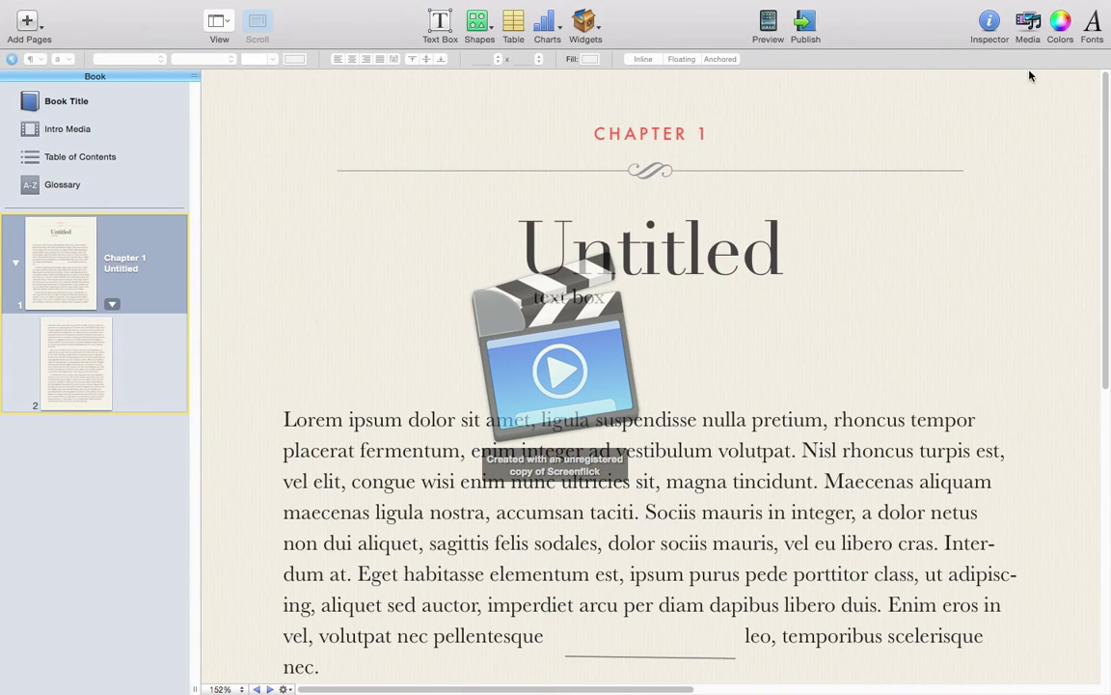
Step: Recolour the "Untitled" chapter title bright magenta-purple using the colour wheel and brightness control
click(1060, 27)
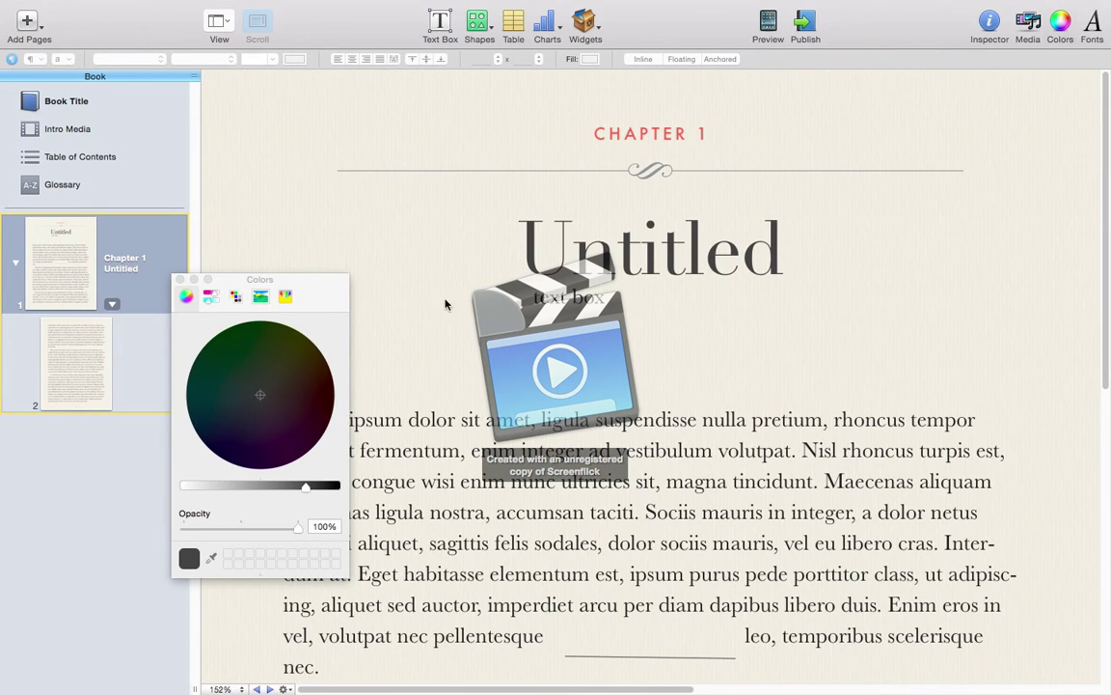
drag(281, 277, 145, 260)
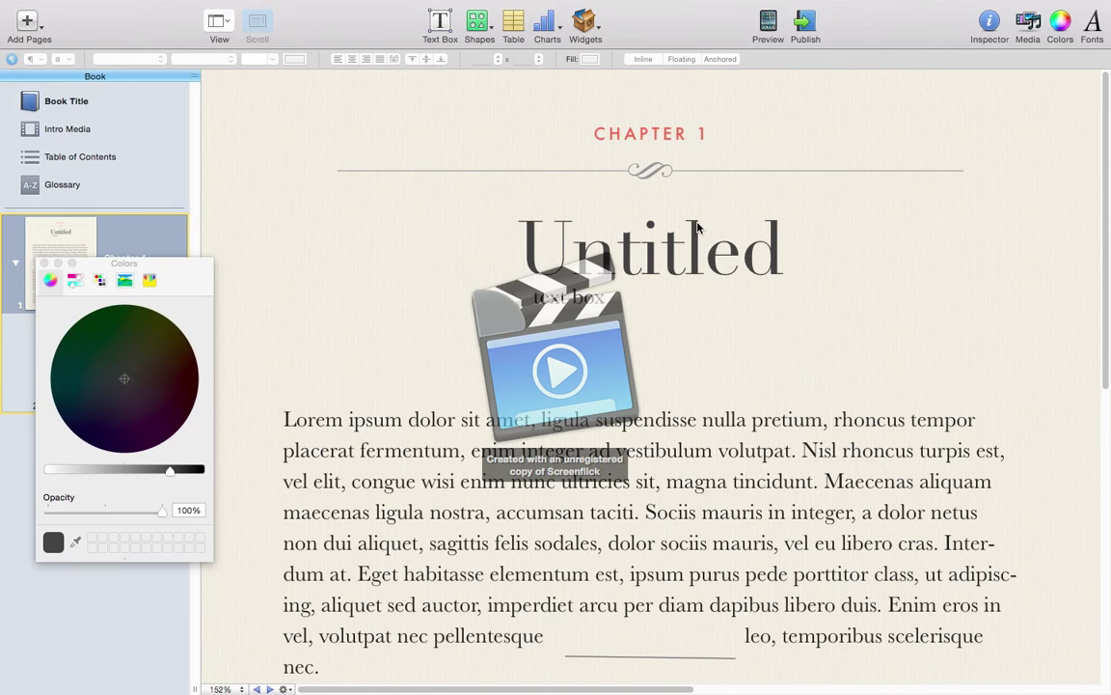
click(521, 222)
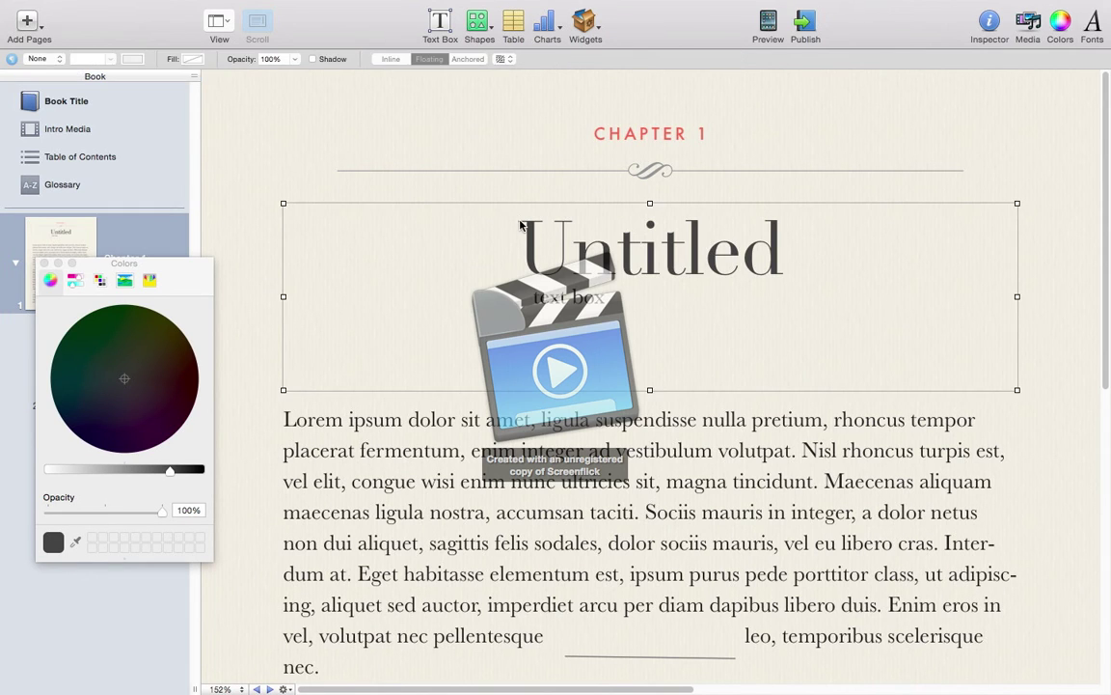
click(520, 221)
drag(520, 221, 774, 245)
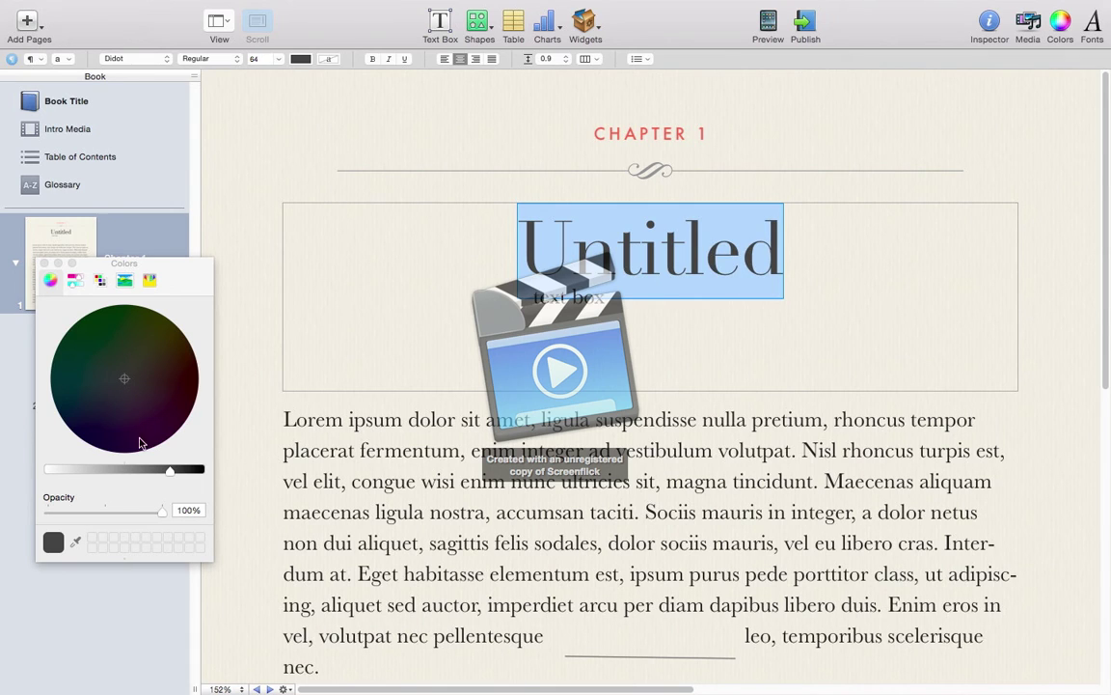
drag(170, 470, 113, 472)
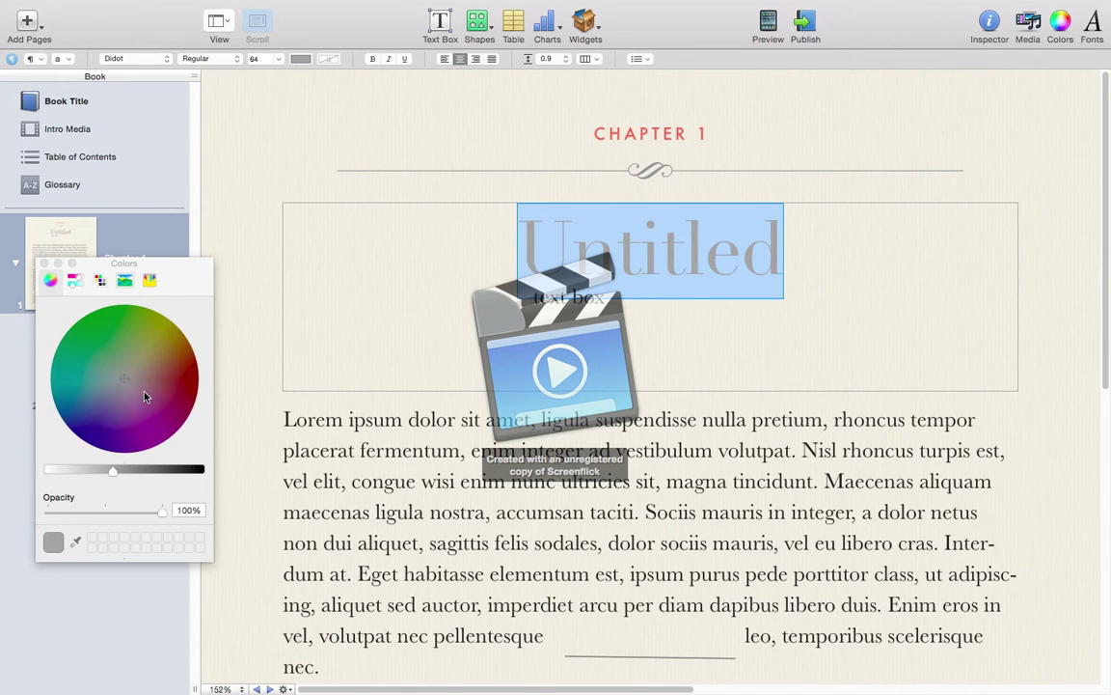
drag(144, 396, 156, 428)
click(182, 470)
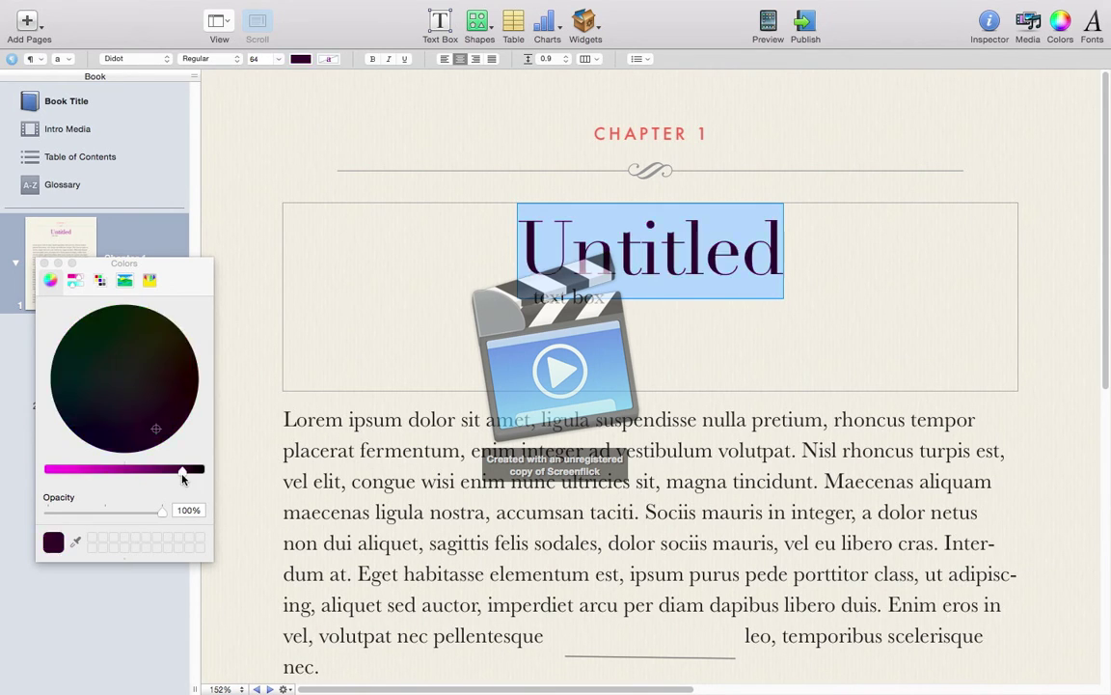
click(153, 470)
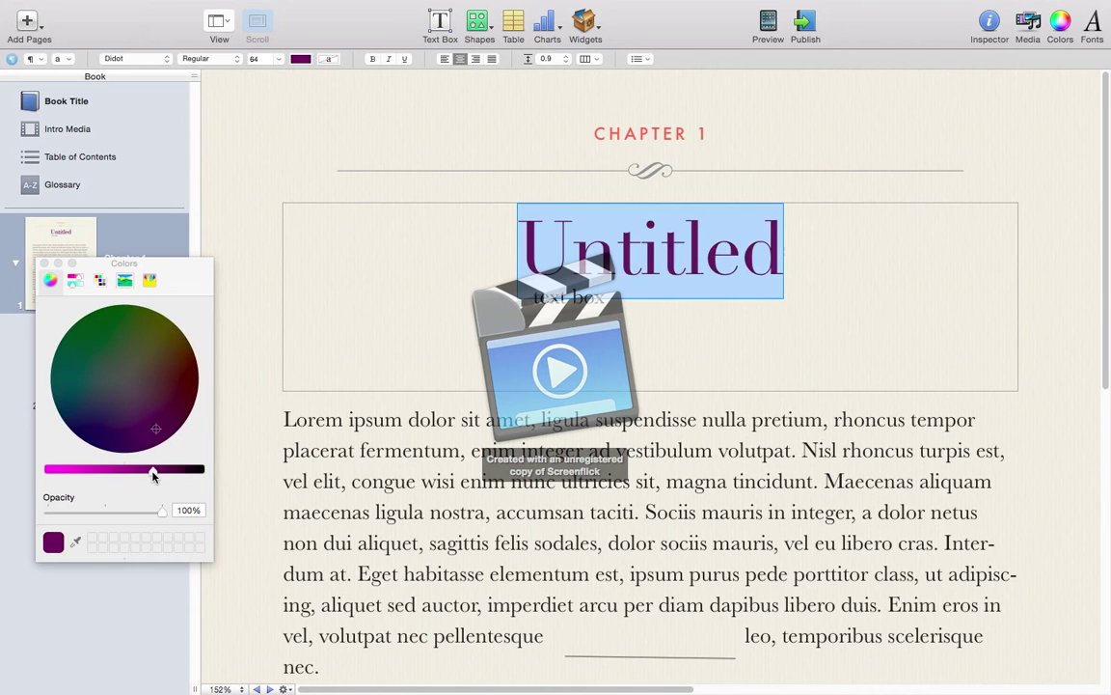
click(99, 471)
click(442, 331)
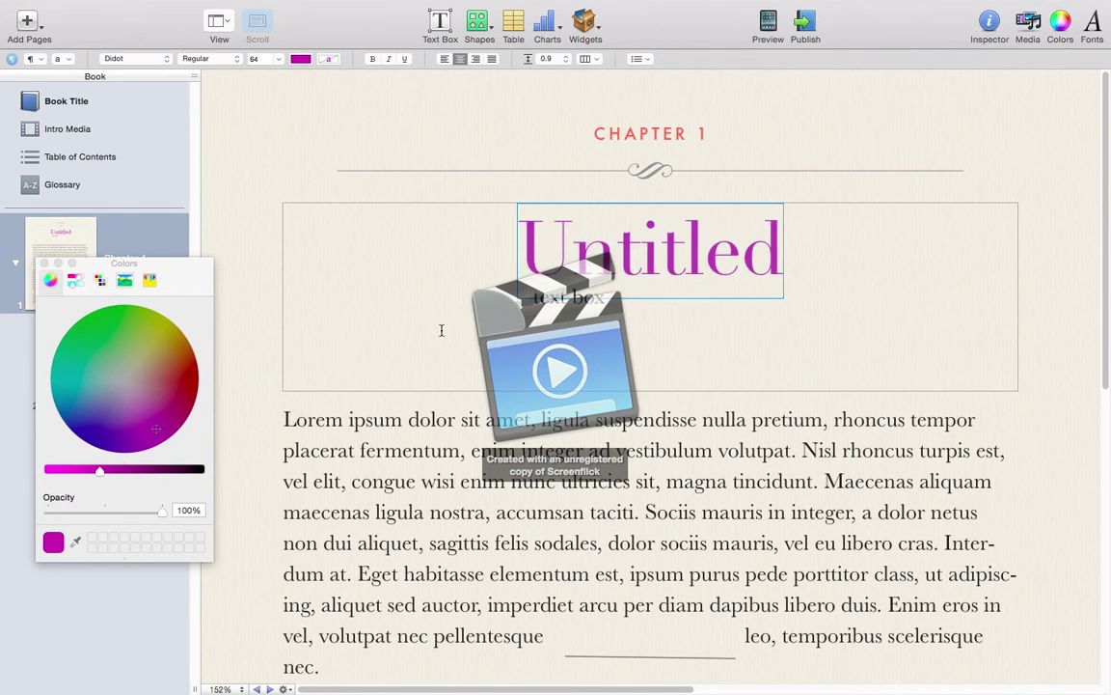
Step: Shift the Chapter 1 body text box slightly right and up, and recolour all its text light purple
drag(275, 417, 327, 405)
click(330, 406)
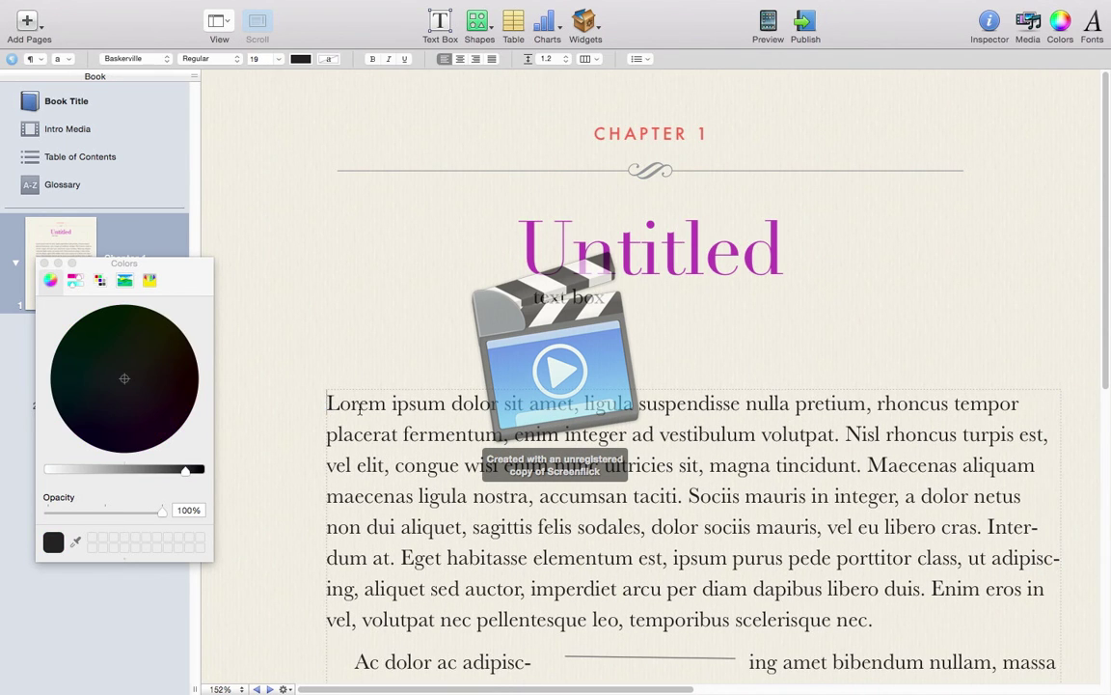
key(super+a)
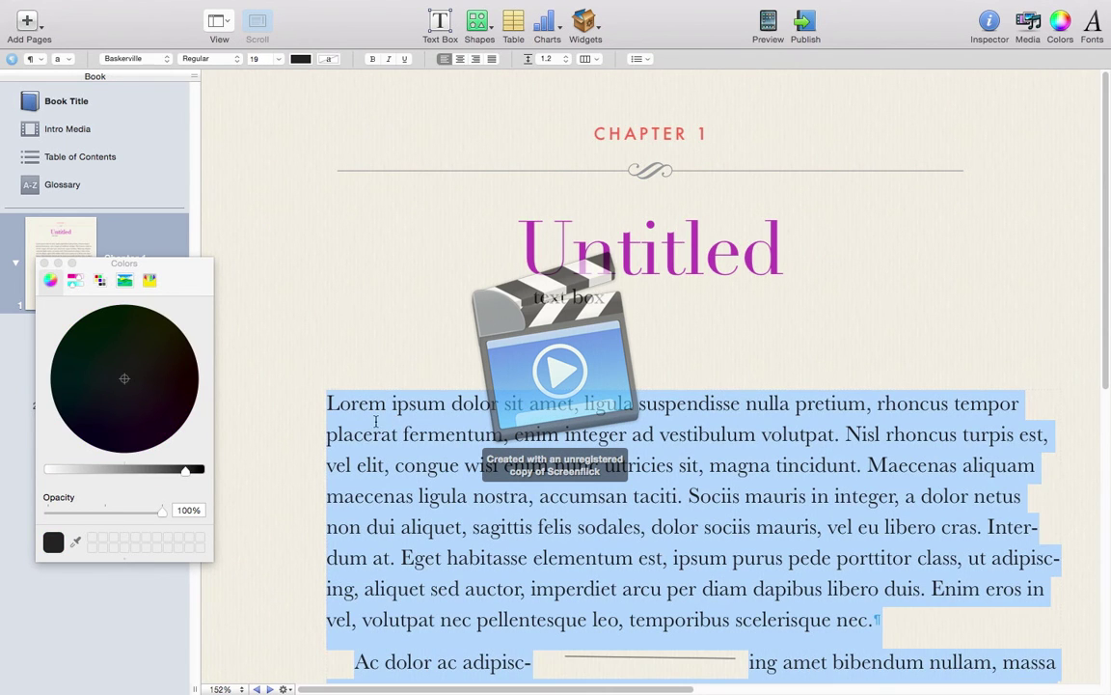
click(147, 470)
click(140, 438)
drag(147, 470, 97, 473)
click(581, 304)
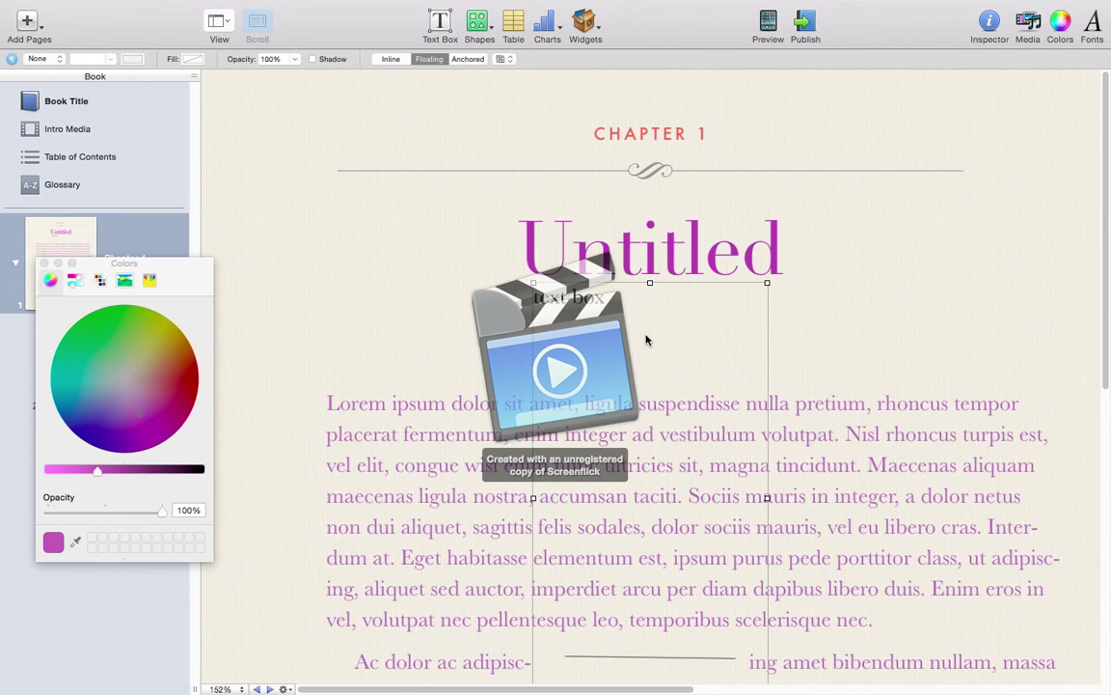
Step: Open the Fonts window, close the colour picker, and move the Fonts window higher over the chapter page
click(1094, 29)
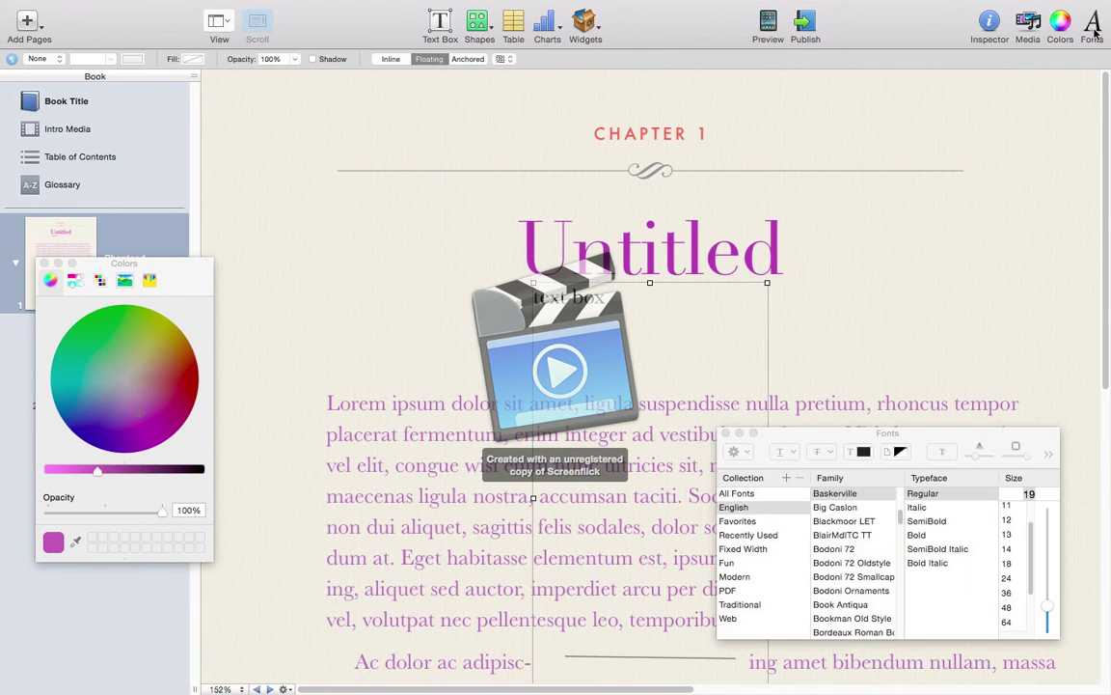
click(44, 263)
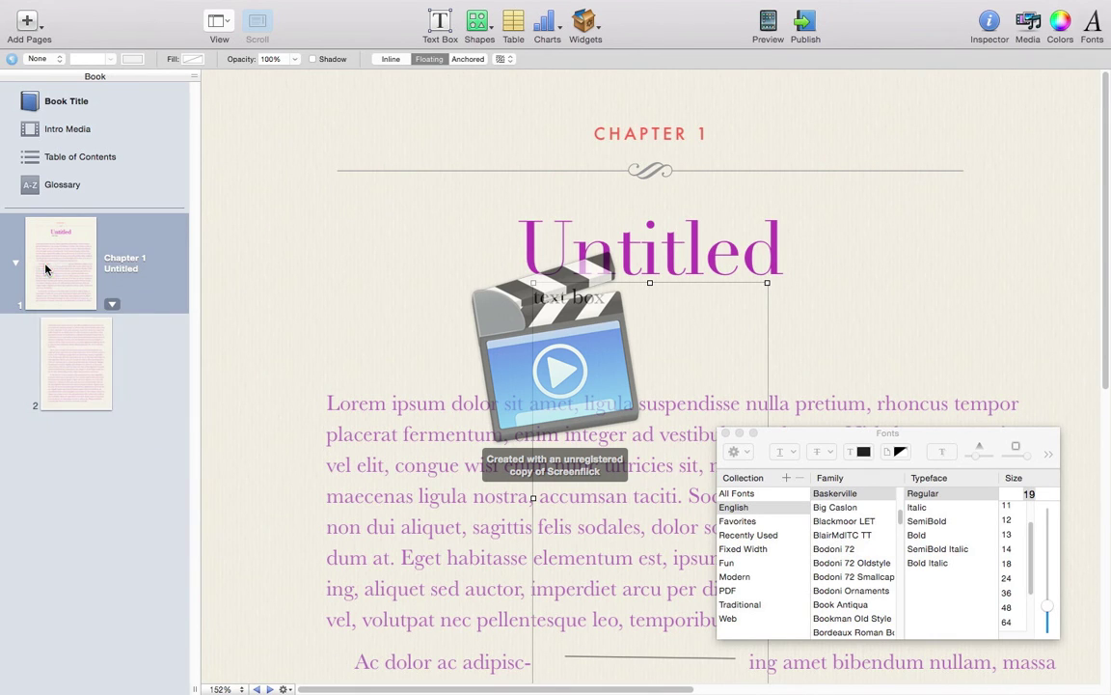
drag(843, 434, 843, 313)
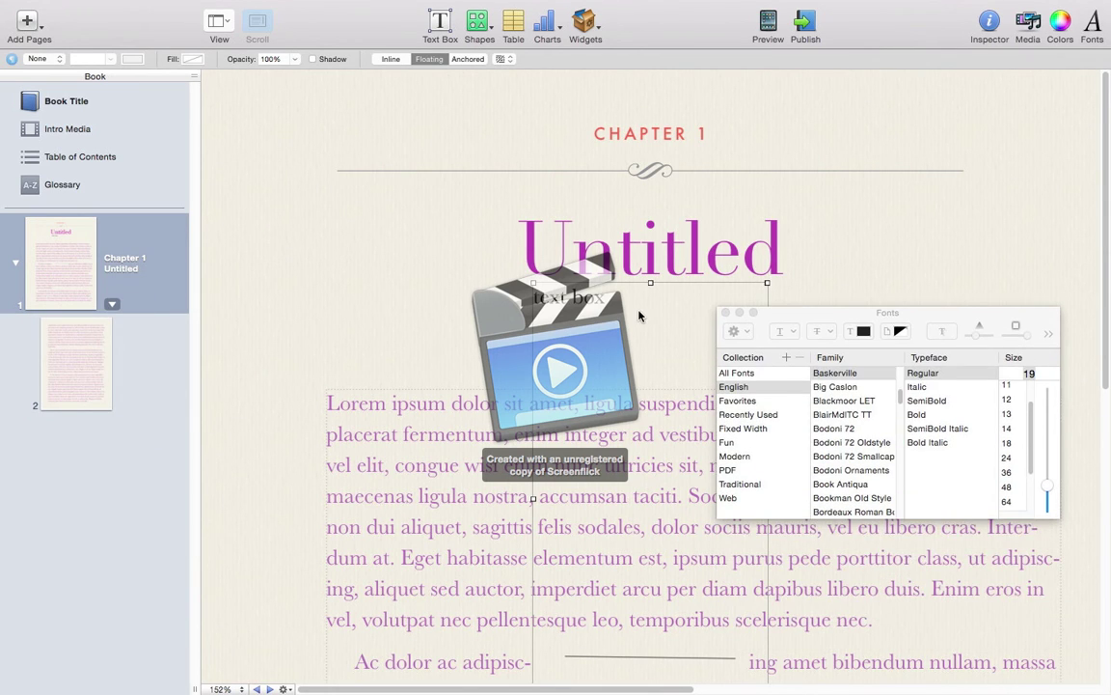
Step: Set the typing style inside the small box reading "text box" to SemiBold Italic, size 14, then close the font settings and deselect the box
click(638, 311)
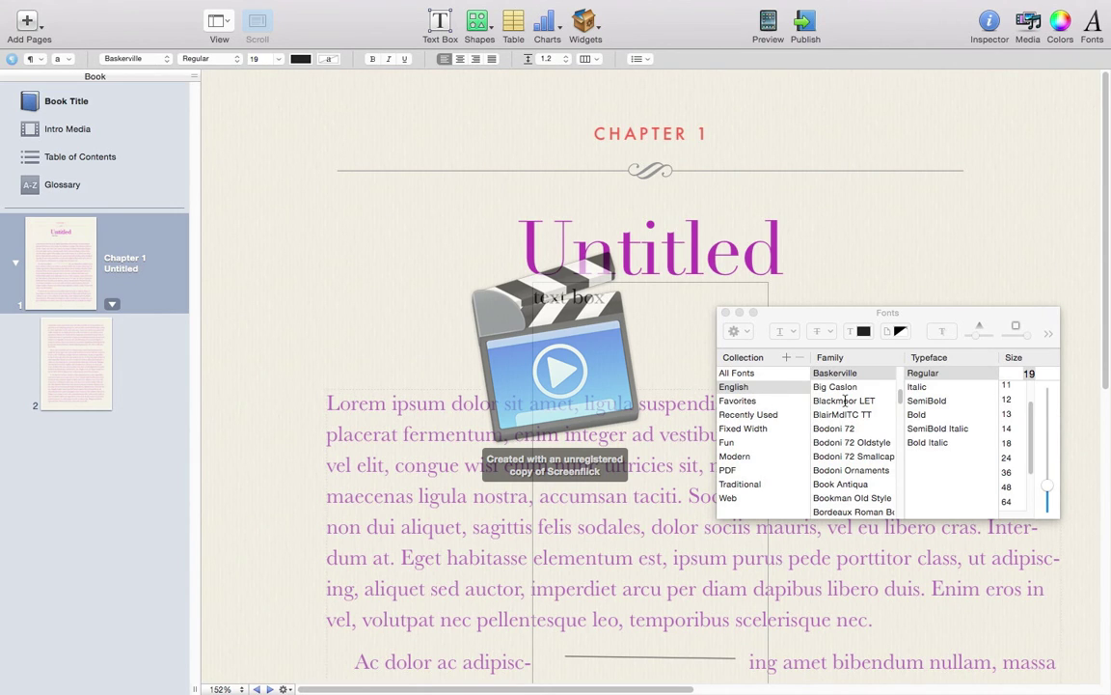
click(1004, 429)
click(928, 400)
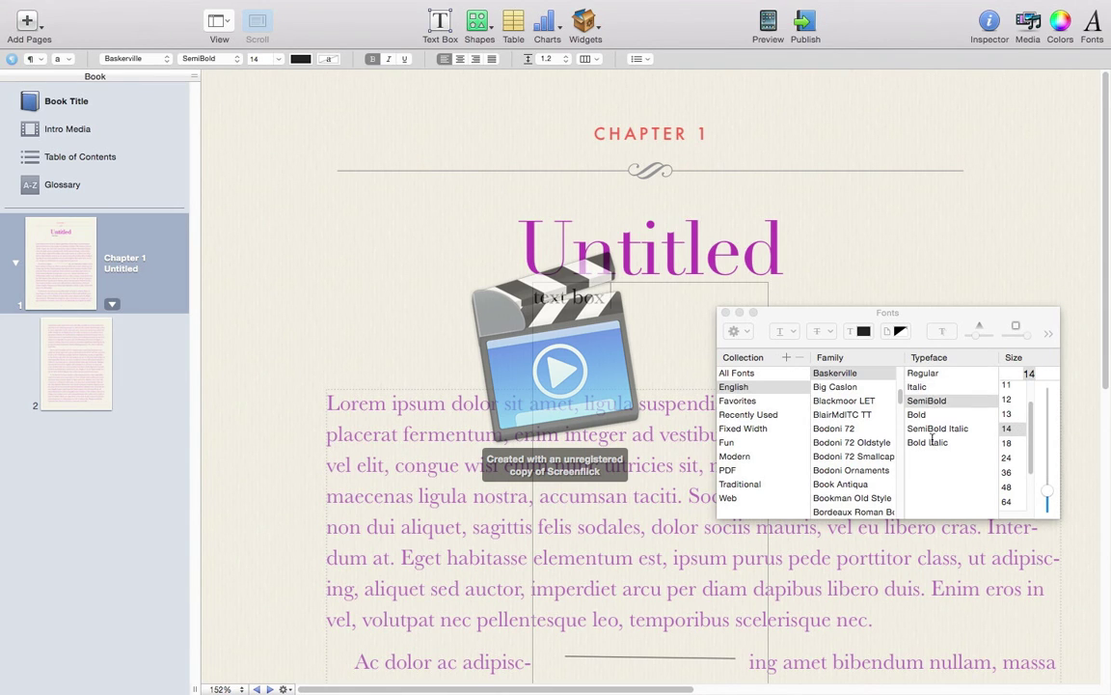
click(933, 429)
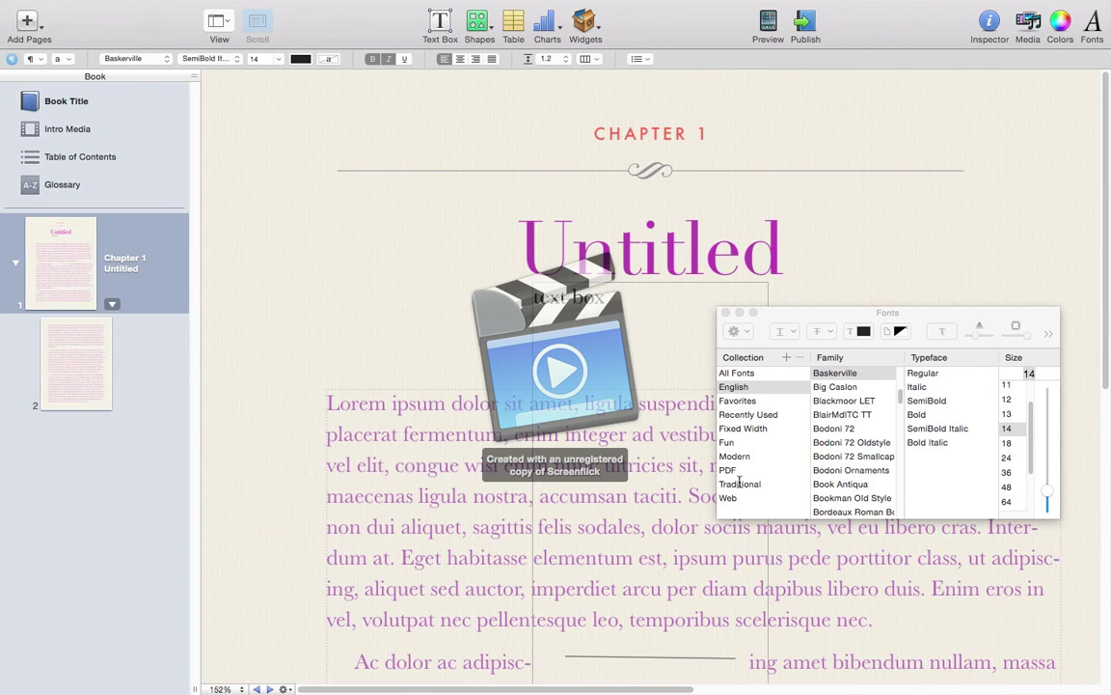
click(726, 313)
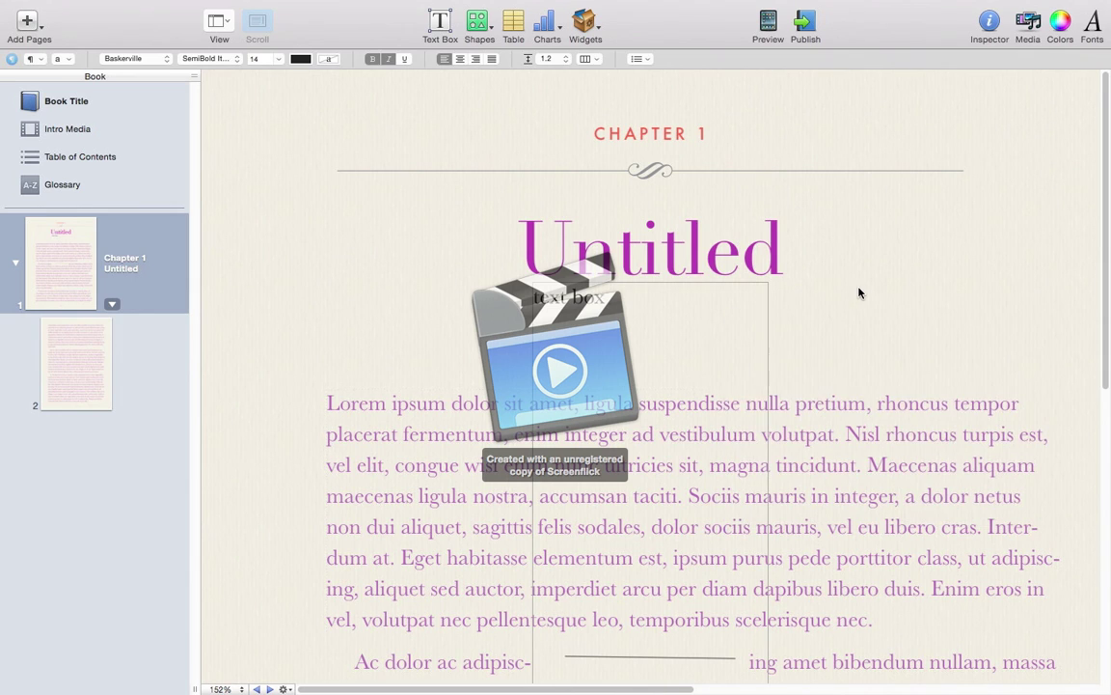
click(859, 292)
click(1081, 118)
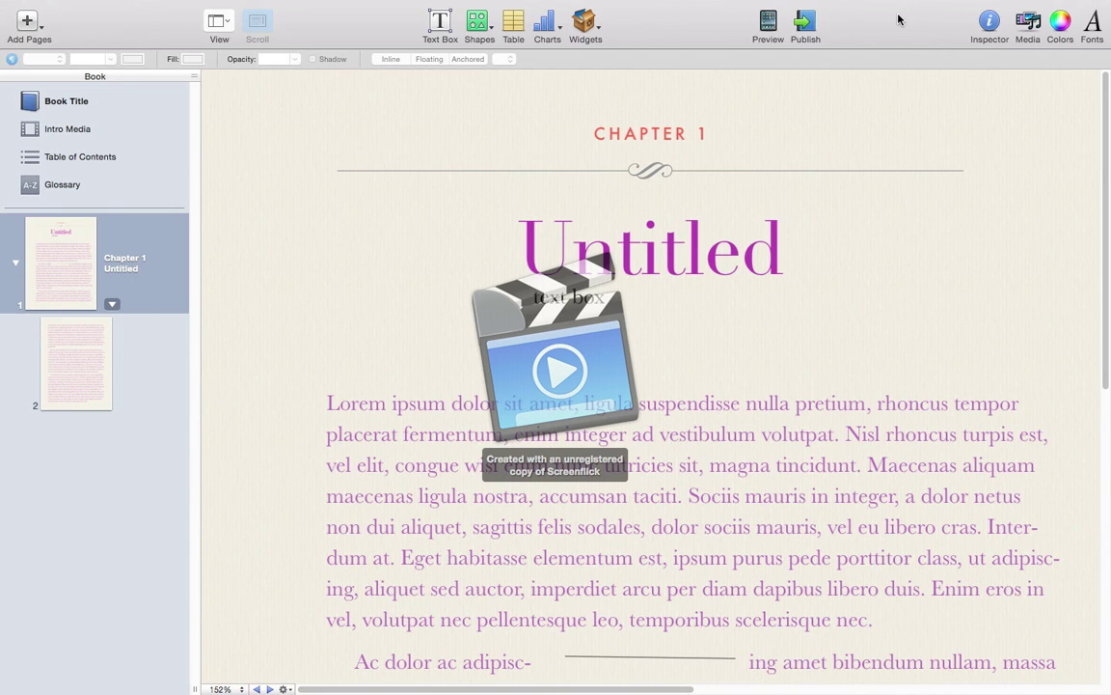
mouse_move(897, 4)
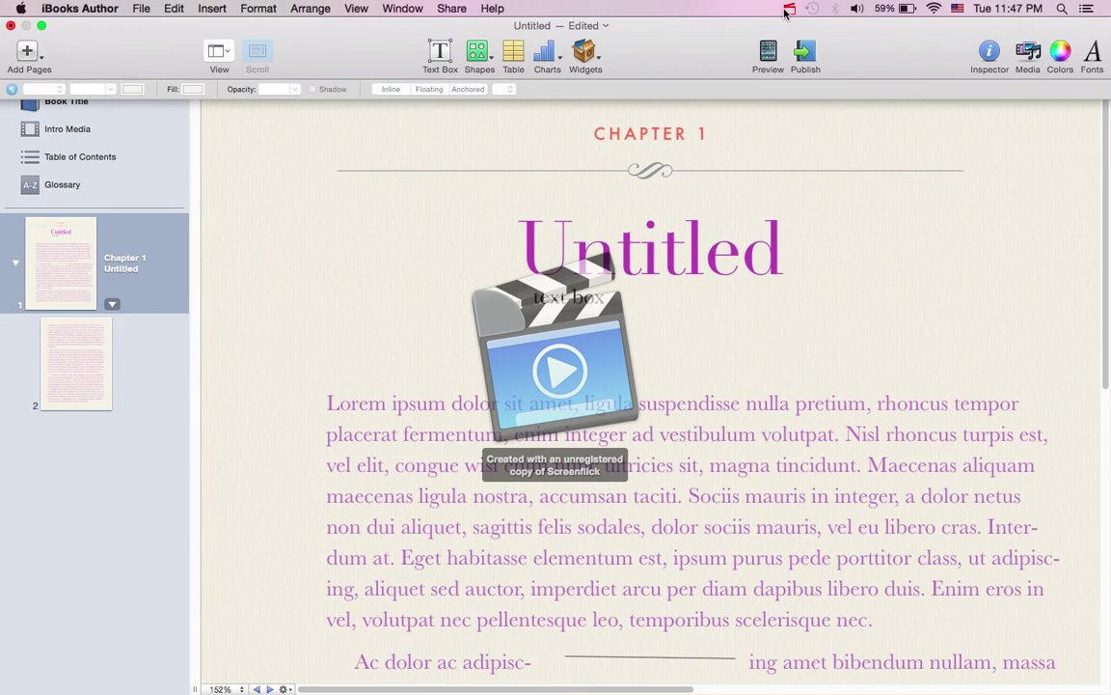
click(788, 10)
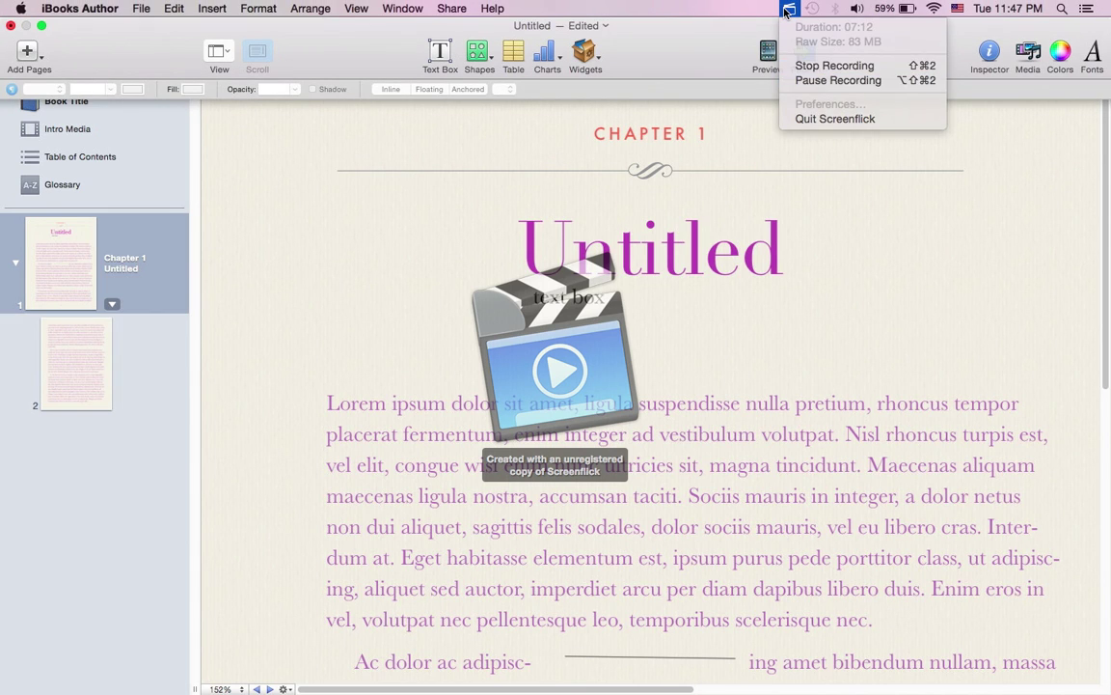
click(895, 178)
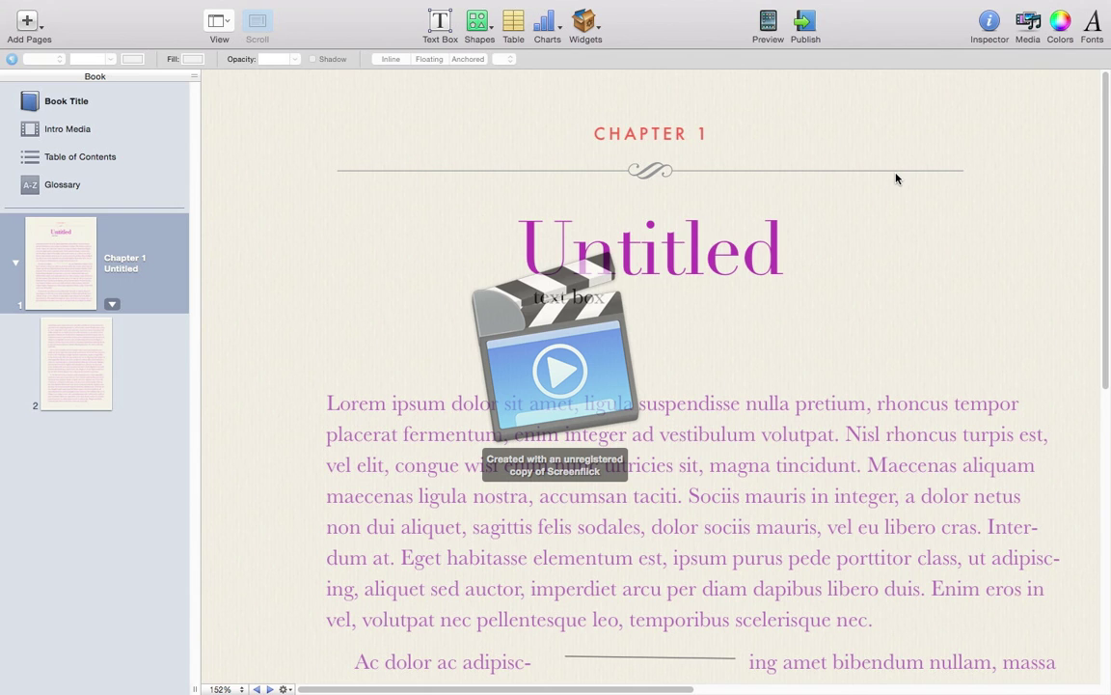
click(789, 11)
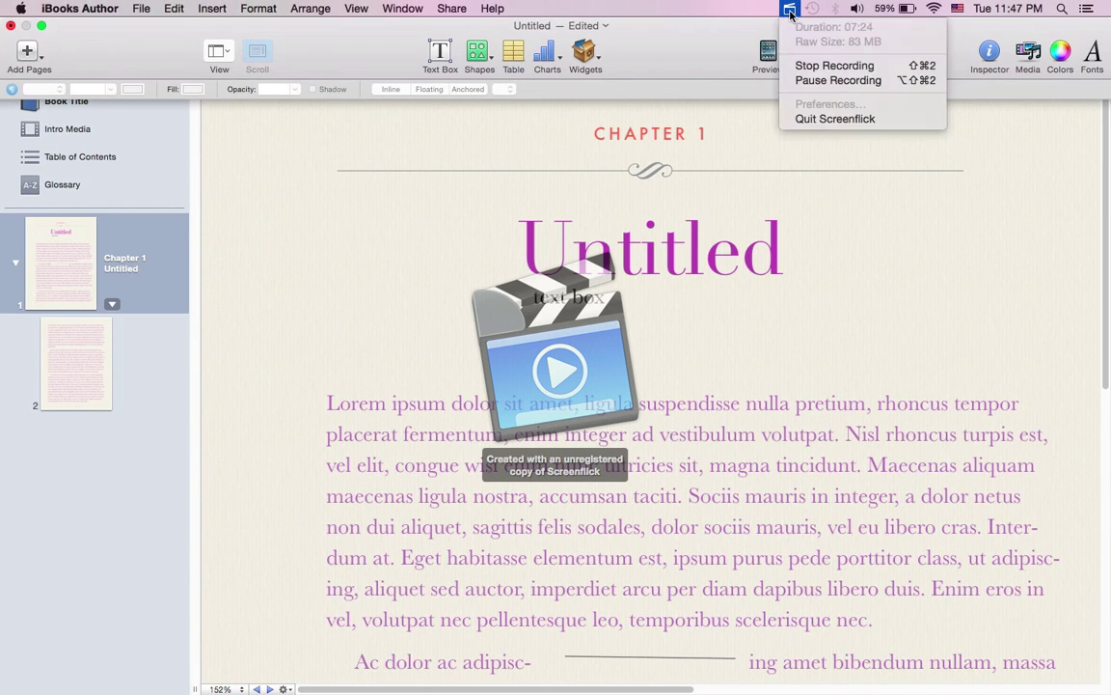